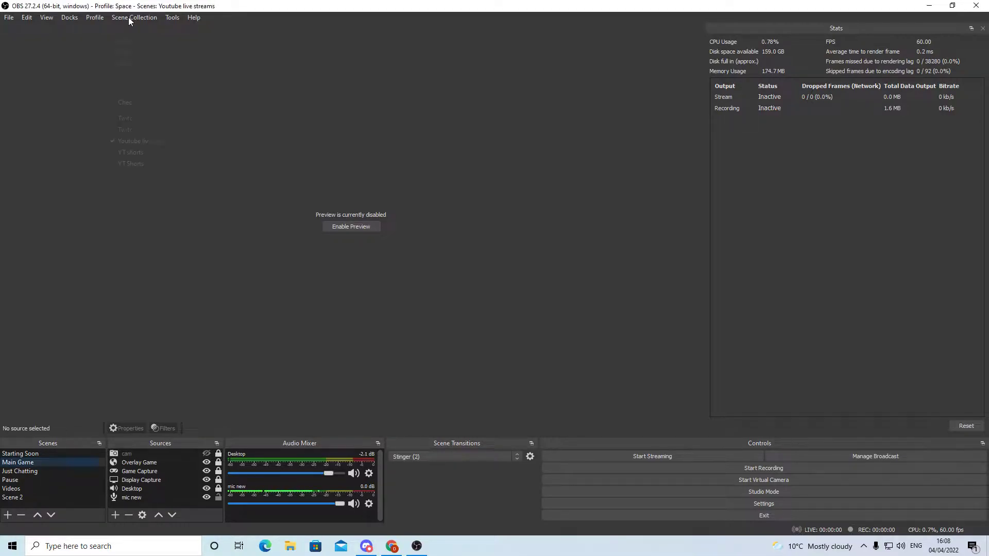
# Create a new scene collection named test
pyautogui.click(129, 17)
pyautogui.click(150, 30)
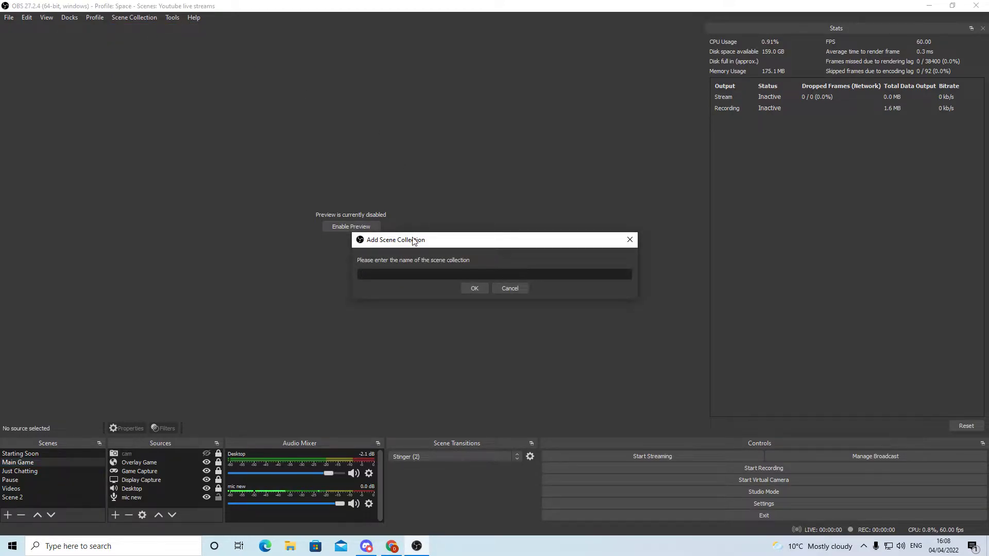
pyautogui.write('tets')
pyautogui.press('BackSpace')
pyautogui.press('BackSpace')
pyautogui.write('st')
pyautogui.press('Return')
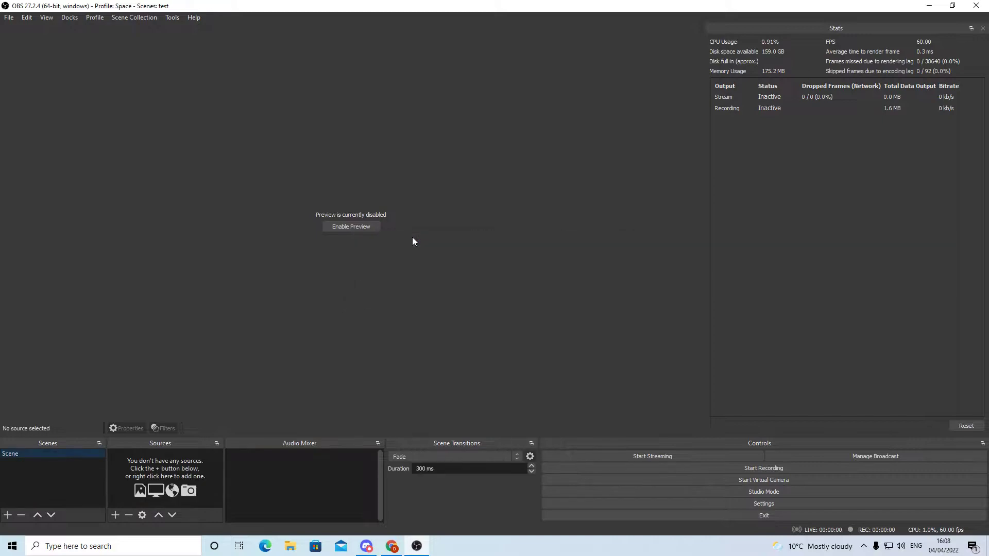
# Add a new scene named starting soon to the test scene collection
pyautogui.click(7, 515)
pyautogui.write('starting soon')
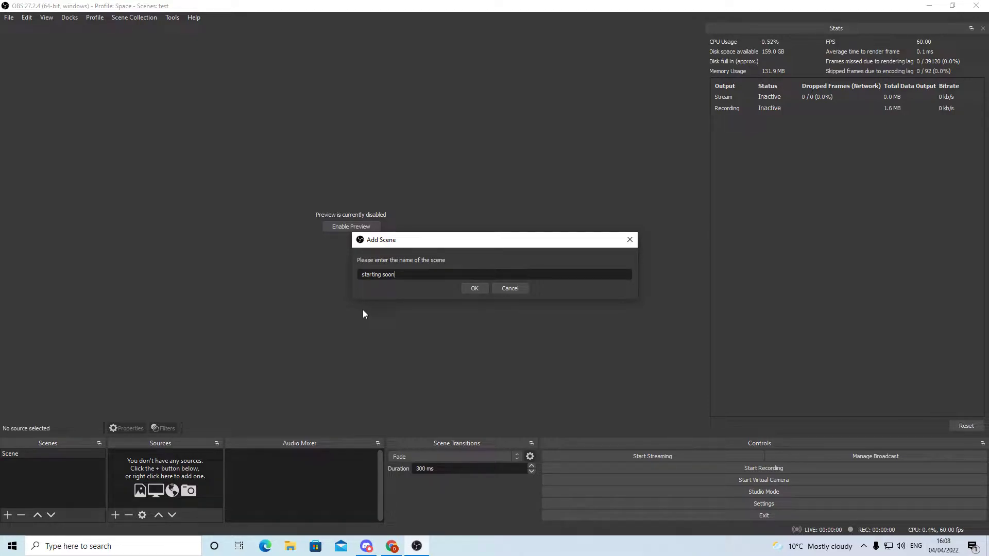
pyautogui.click(475, 288)
# Rename the default scene as Be right back and move it below the starting soon scene
pyautogui.click(26, 452)
pyautogui.rightClick(26, 451)
pyautogui.click(76, 321)
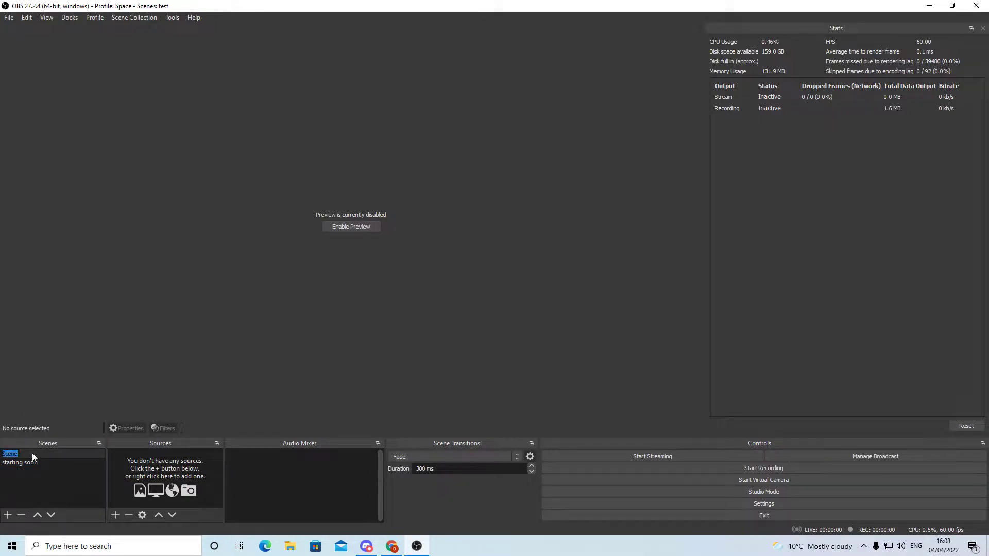
pyautogui.write('Be right back')
pyautogui.press('Return')
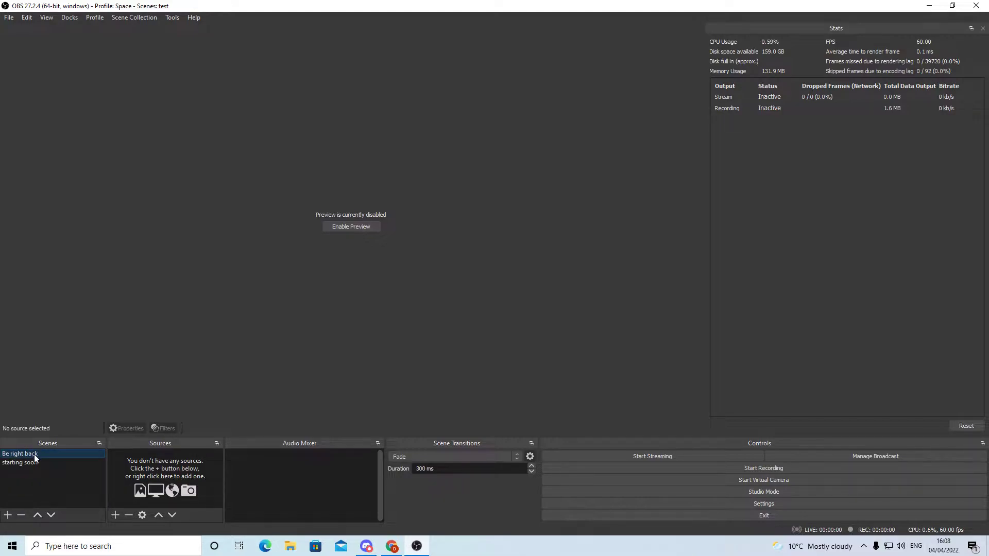
pyautogui.moveTo(34, 457); pyautogui.dragTo(36, 472)
# Add a new scene named Main Game
pyautogui.click(7, 514)
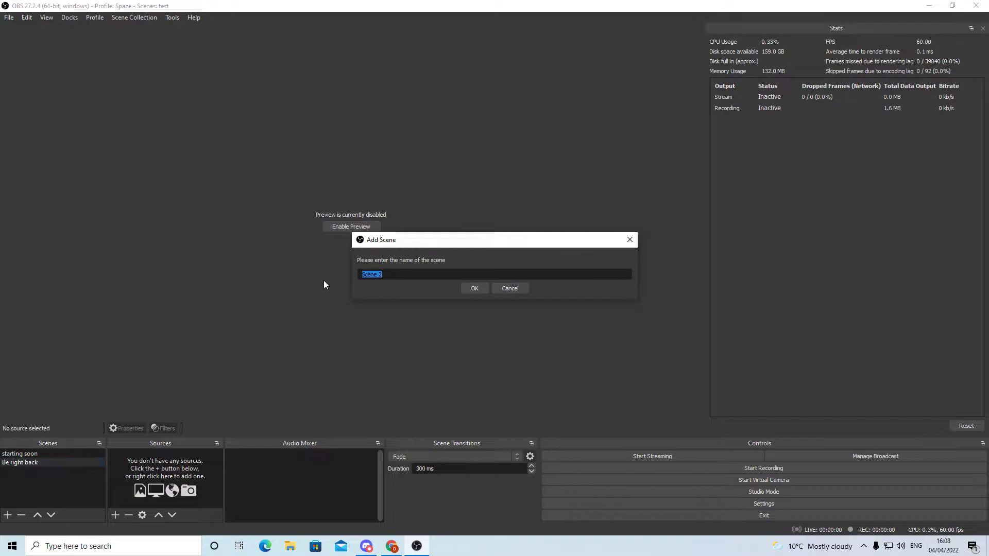
pyautogui.write('Main Game')
pyautogui.press('Return')
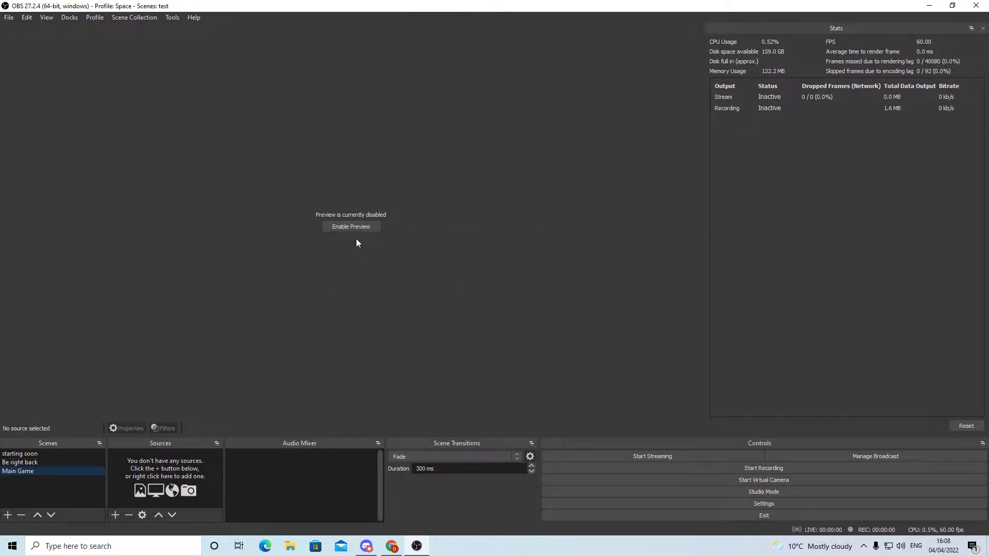
# Add a new scene named Ending soon
pyautogui.click(7, 515)
pyautogui.write('Ending soon')
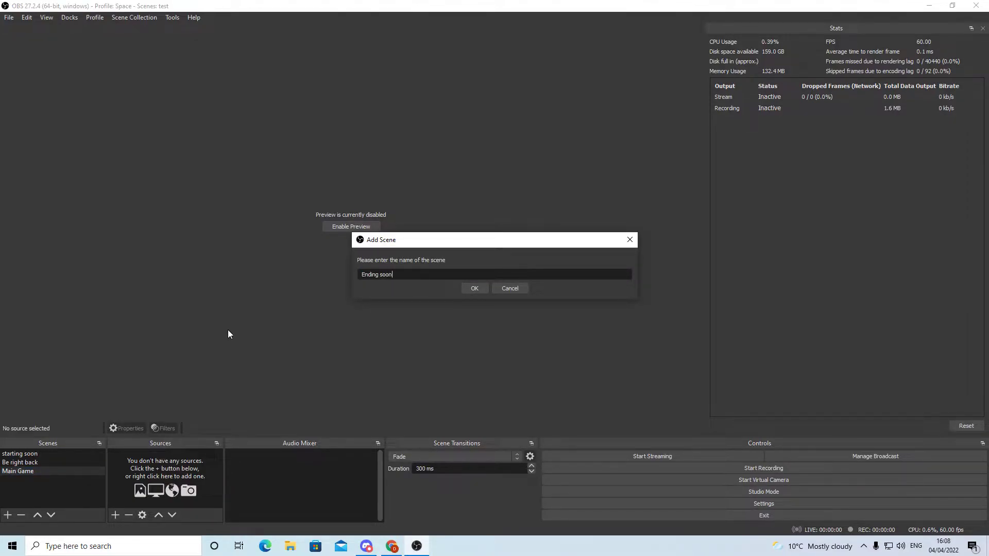
pyautogui.click(480, 291)
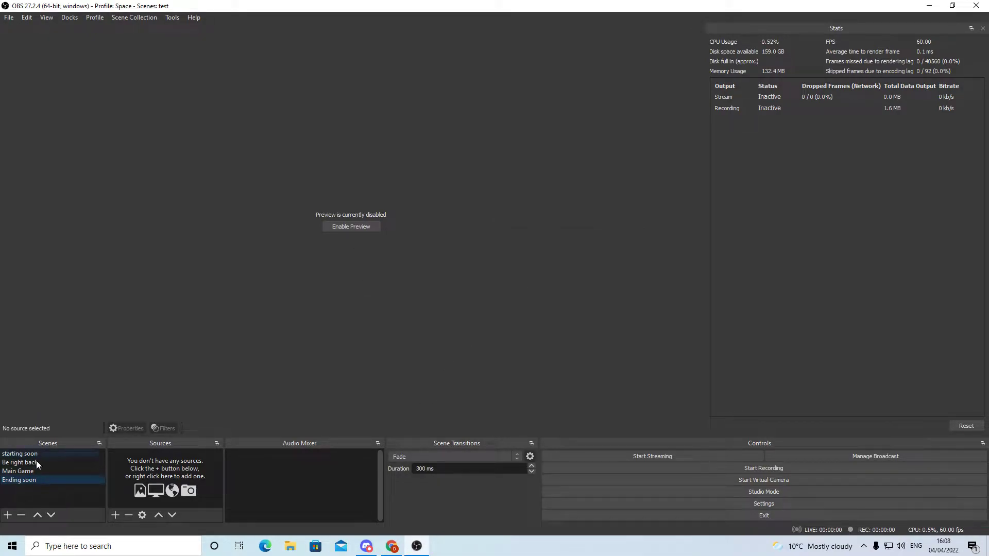
pyautogui.rightClick(44, 494)
pyautogui.click(88, 504)
pyautogui.click(520, 284)
pyautogui.click(8, 515)
pyautogui.click(513, 291)
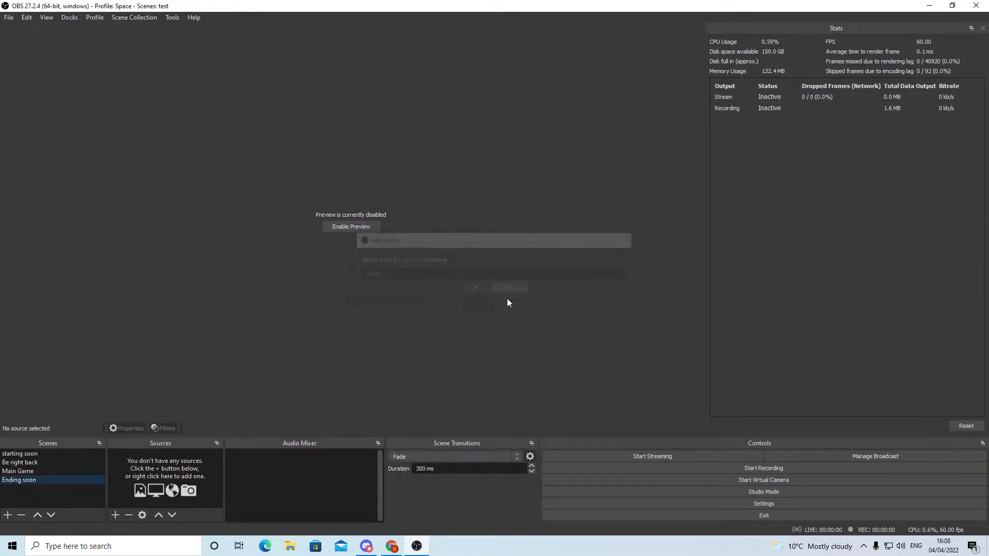
pyautogui.rightClick(32, 455)
pyautogui.click(79, 324)
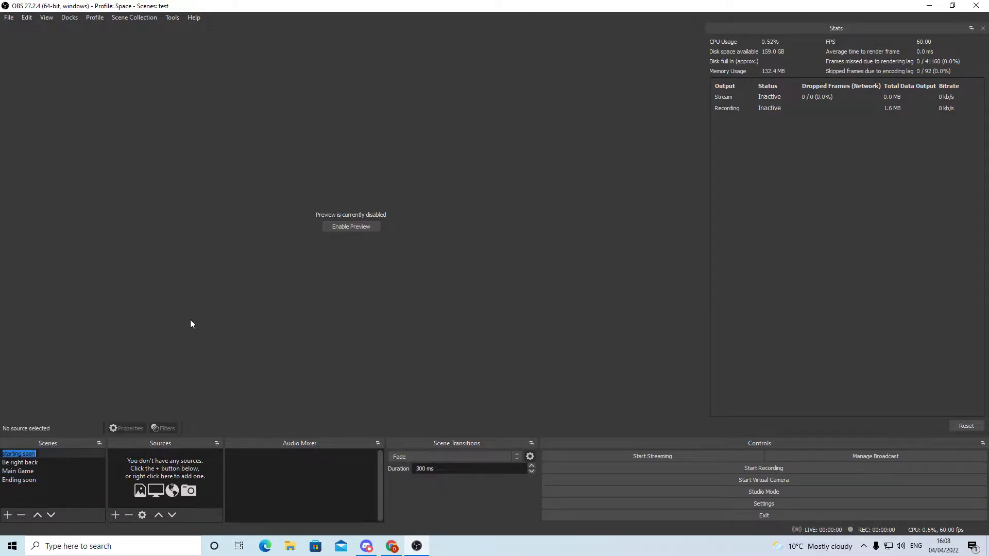
pyautogui.click(21, 479)
pyautogui.rightClick(32, 454)
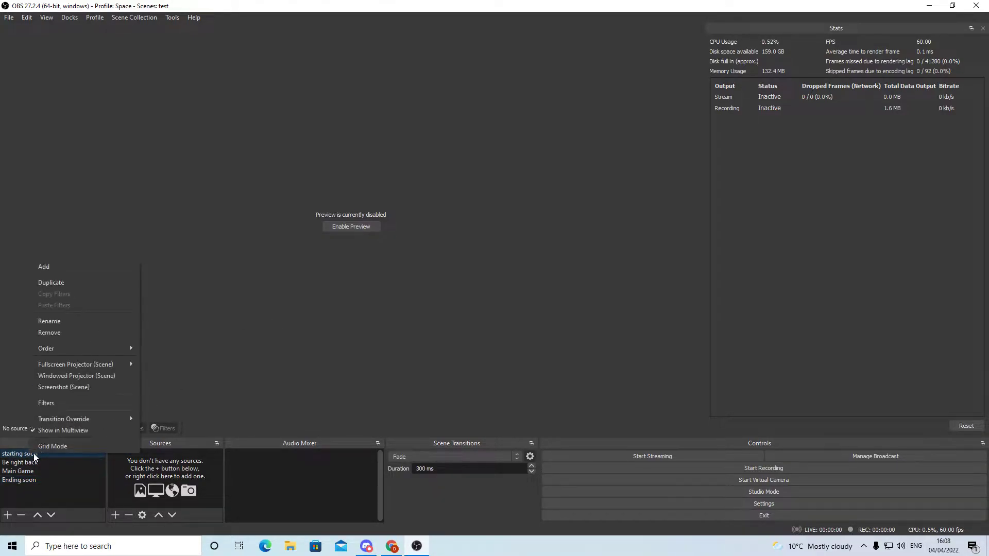
pyautogui.click(50, 505)
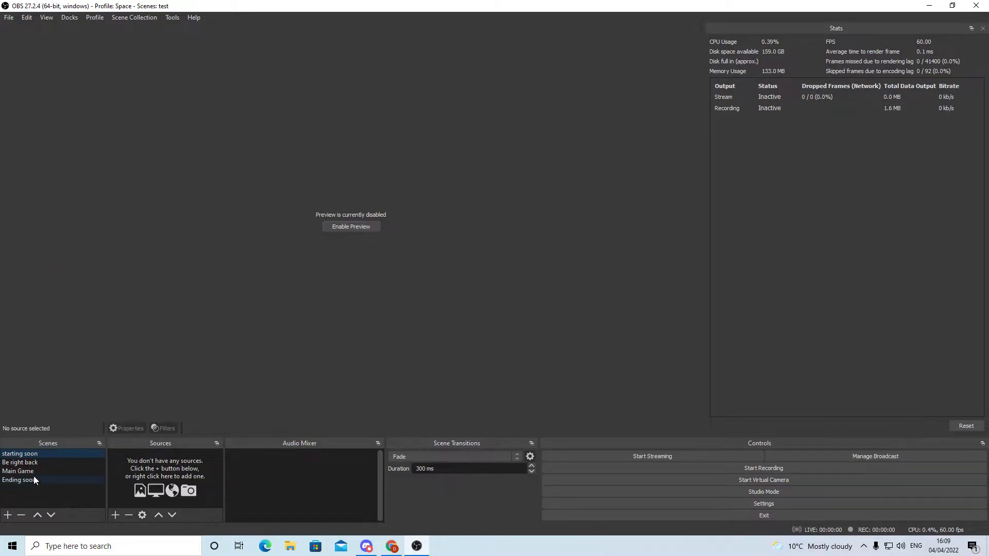
# Move the Main Game scene up between starting soon and Be right back, and switch through the scenes in turn
pyautogui.moveTo(29, 474); pyautogui.dragTo(26, 462)
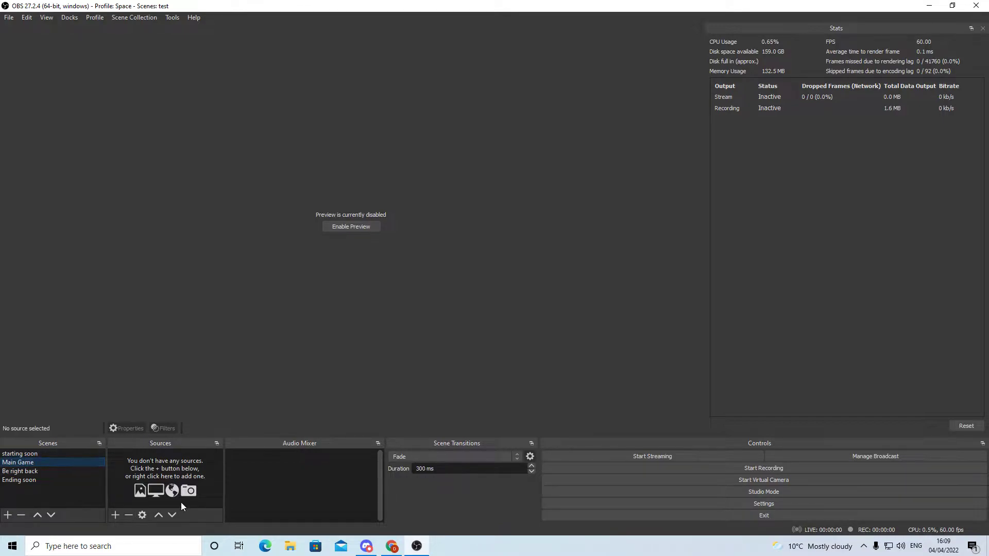
pyautogui.click(13, 454)
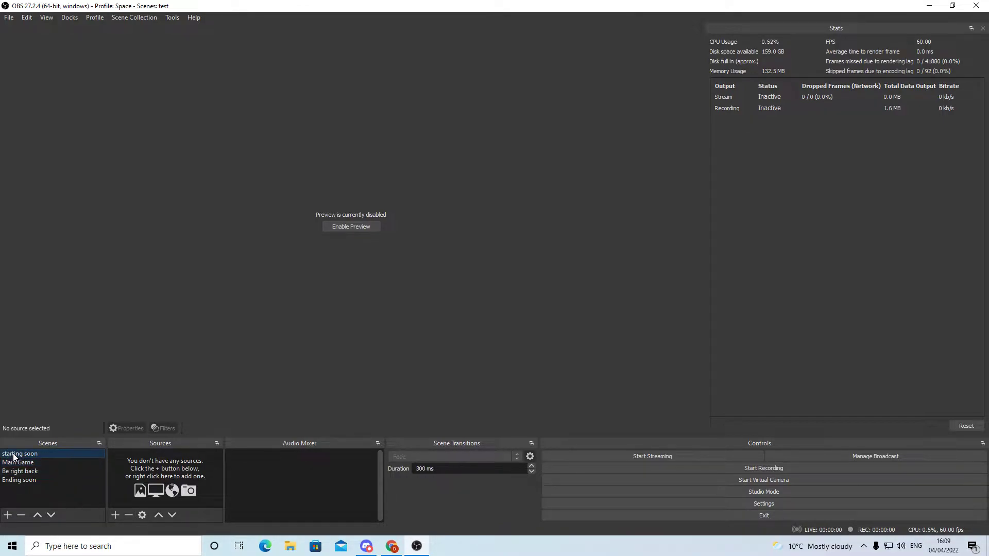
pyautogui.click(27, 462)
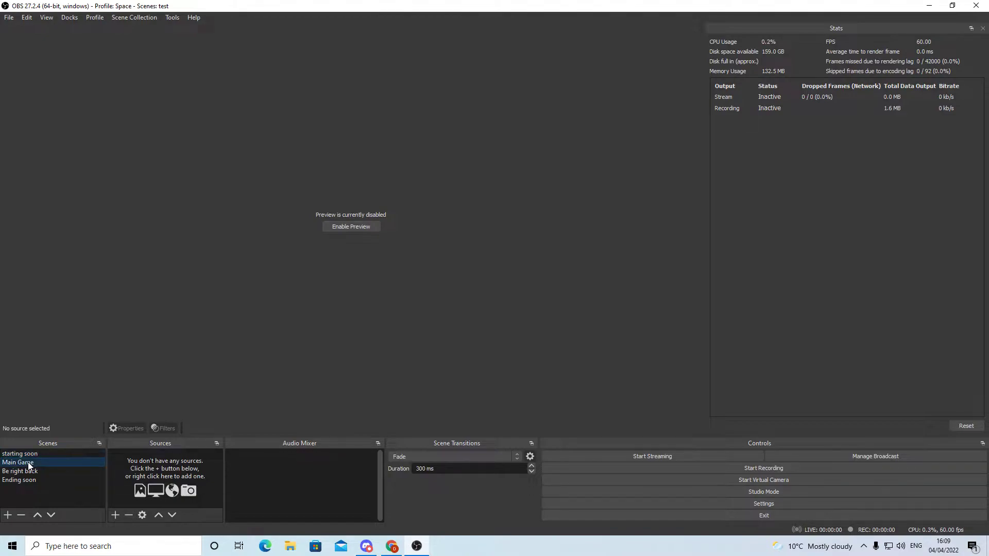
pyautogui.click(28, 472)
pyautogui.click(30, 480)
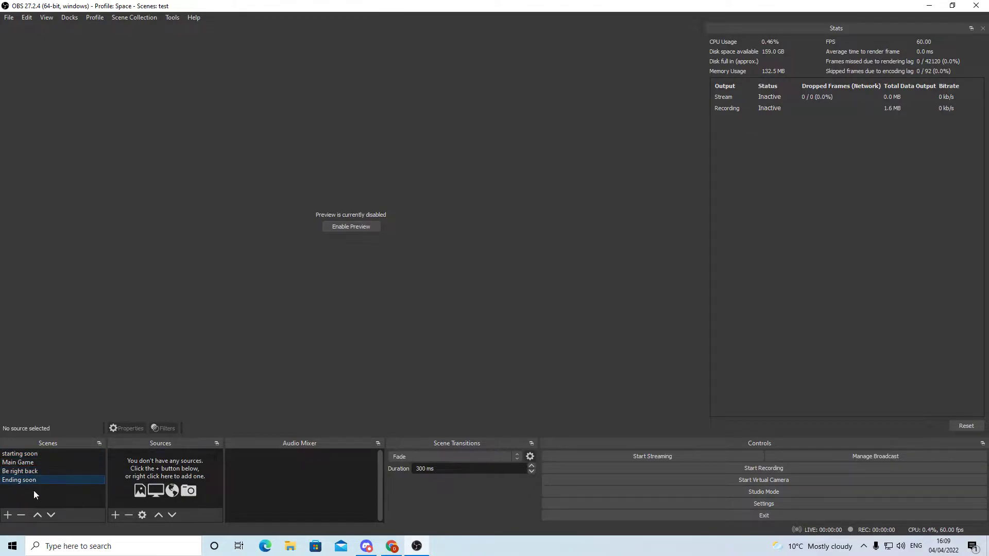
# Add a new scene named Just chatting and move it directly below the Main Game scene
pyautogui.click(7, 516)
pyautogui.write('J')
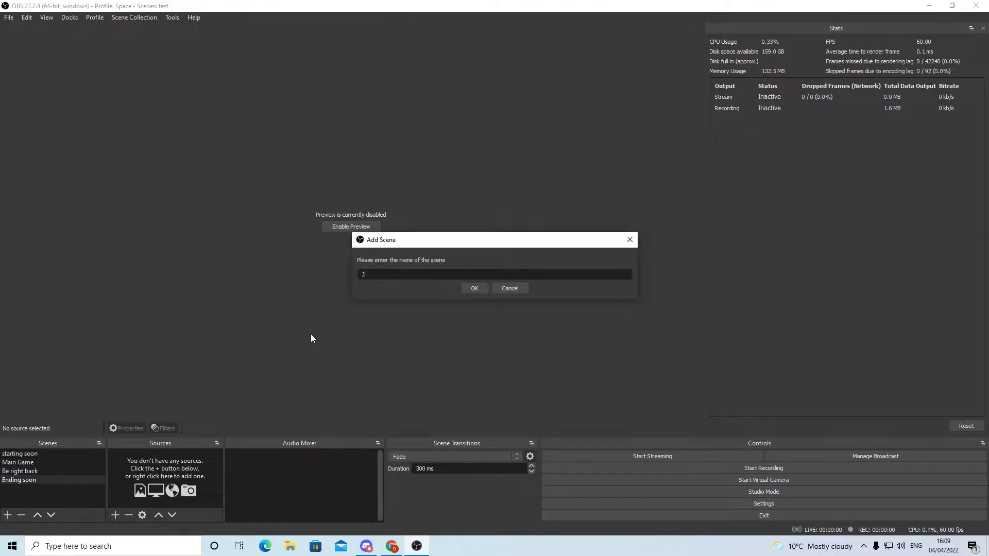
pyautogui.write('ust chatting')
pyautogui.press('Return')
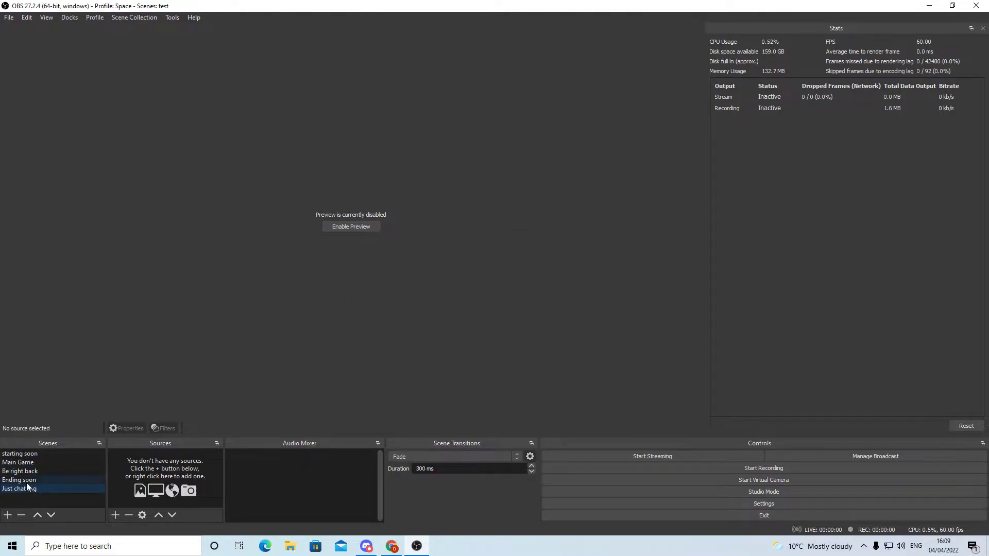
pyautogui.moveTo(30, 489); pyautogui.dragTo(41, 468)
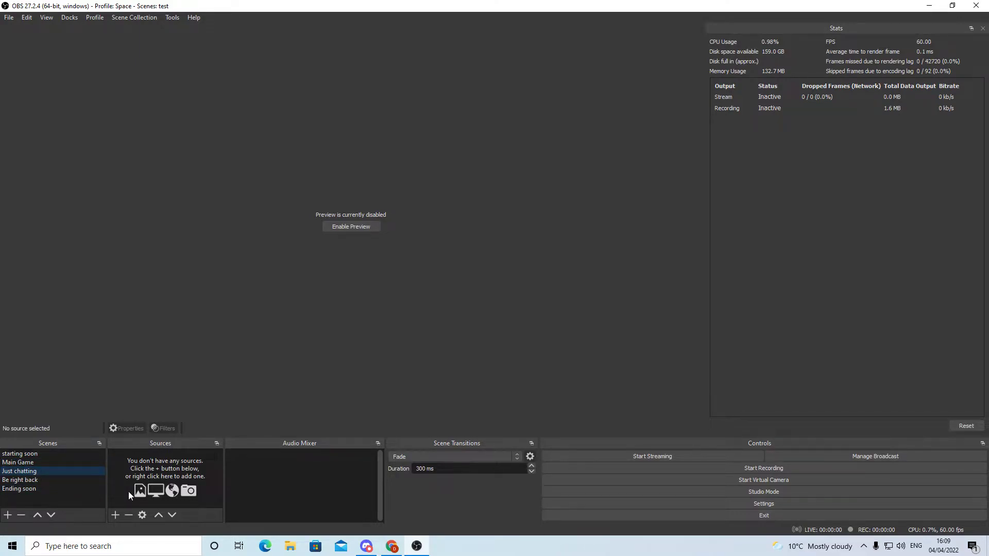
# Add an Audio Input Capture source named Mic to the Main Game scene, using Microphone (LCS USB Audio), and mute it
pyautogui.click(14, 462)
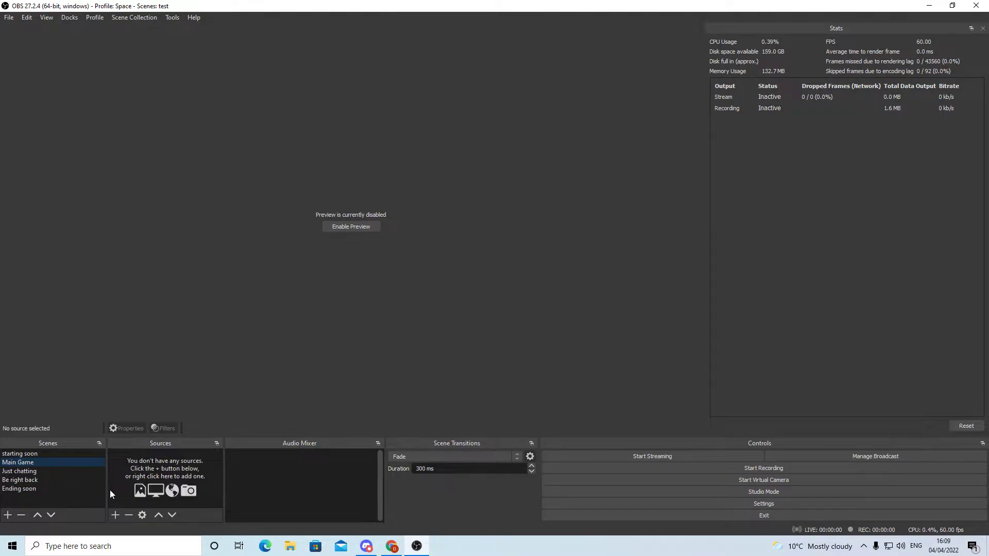
pyautogui.click(115, 514)
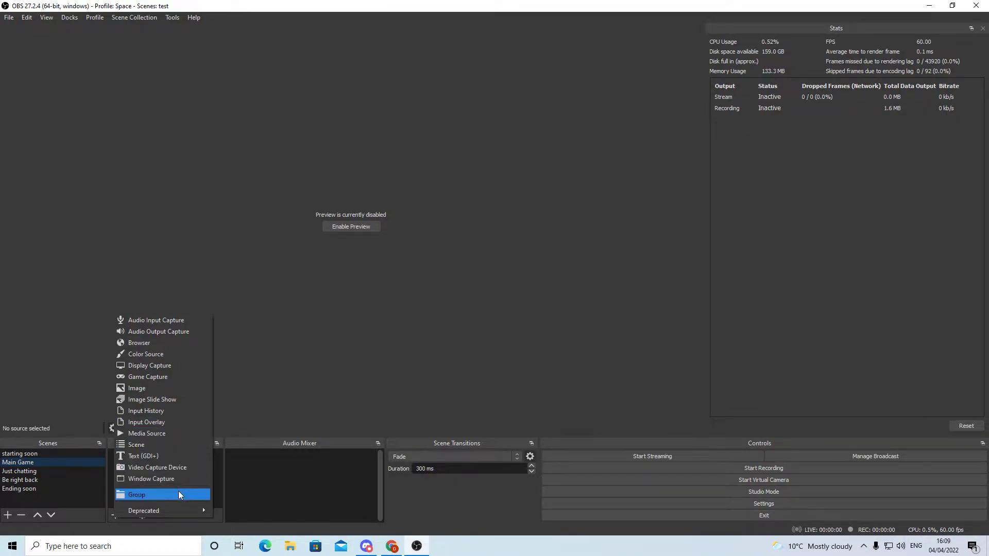
pyautogui.click(172, 321)
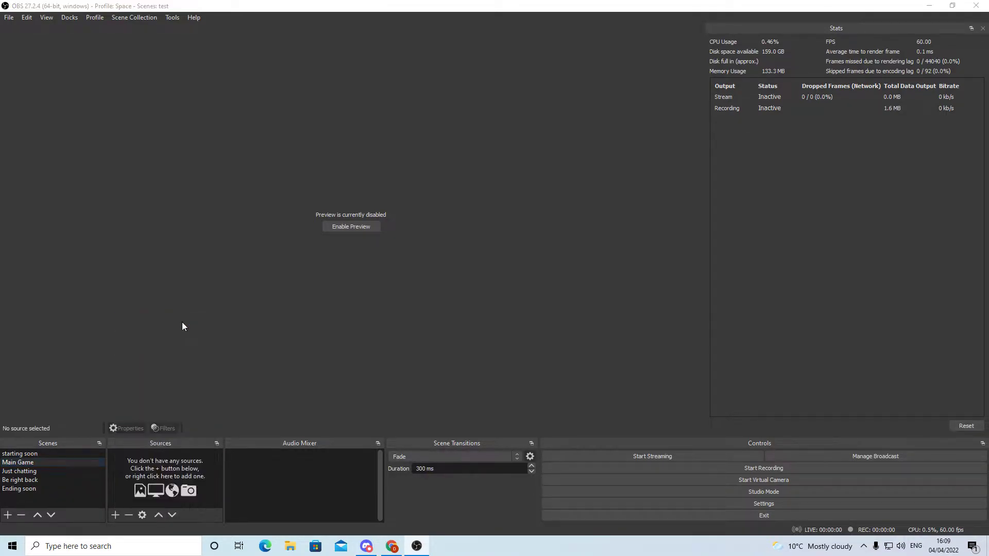
pyautogui.write('Mic')
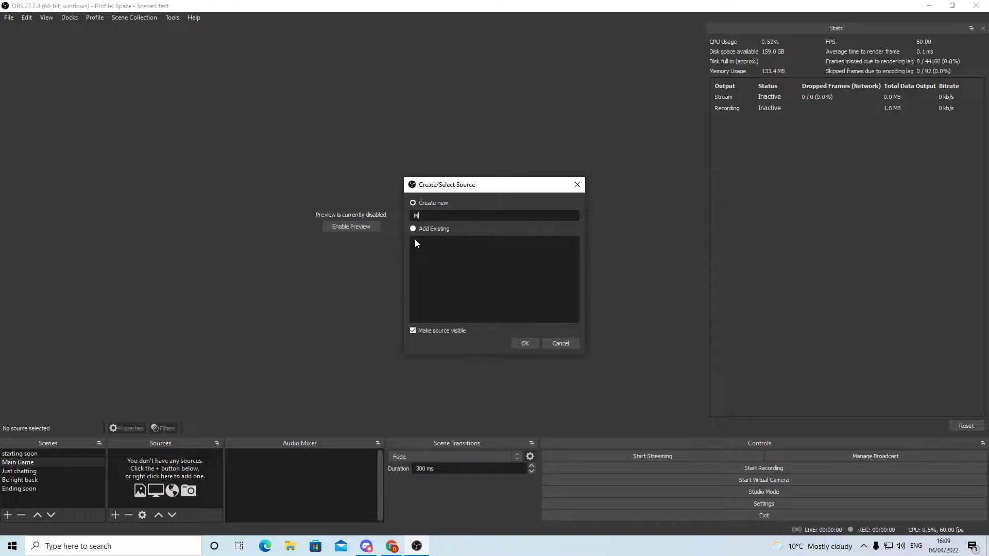
pyautogui.click(535, 343)
pyautogui.click(369, 138)
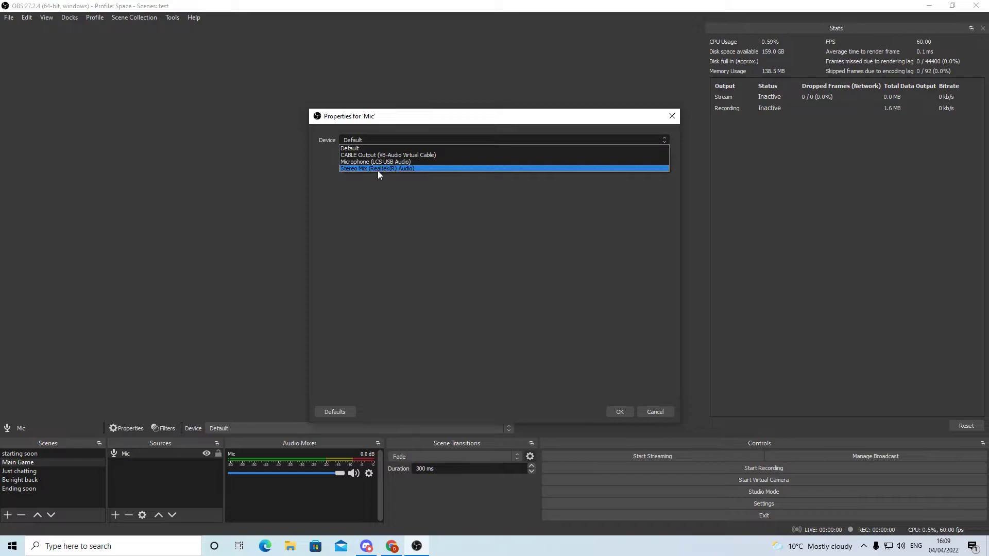
pyautogui.click(405, 161)
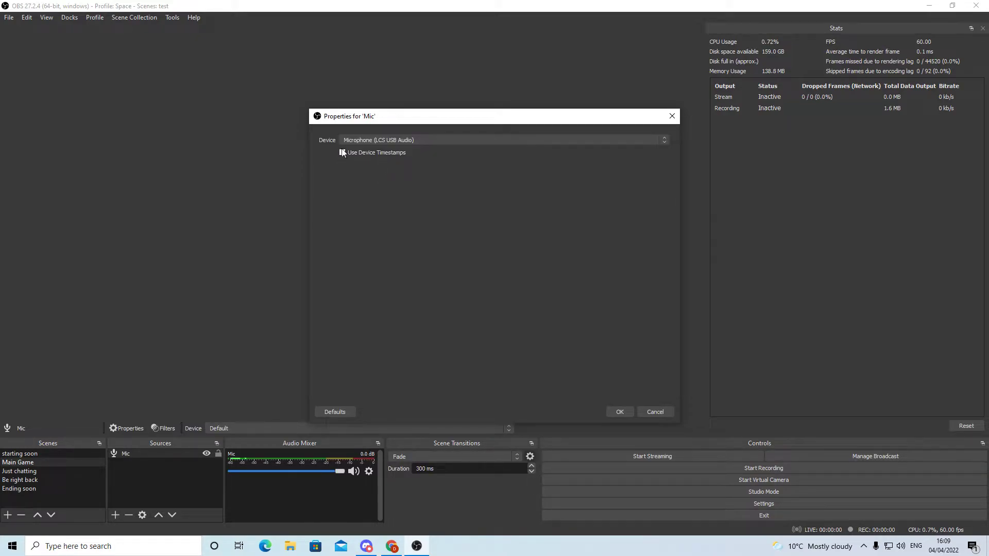
pyautogui.click(619, 411)
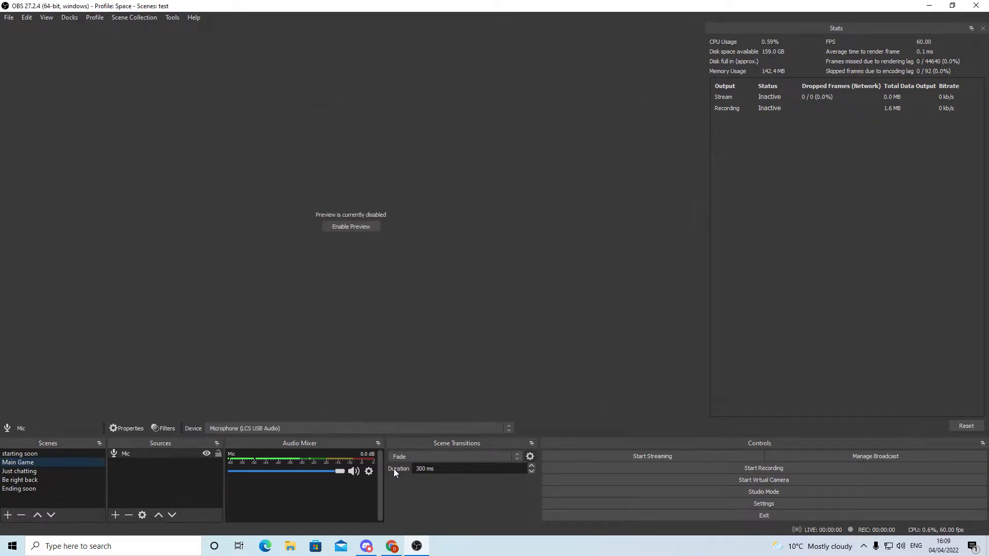
pyautogui.click(355, 472)
# Enable the scene preview and disable it again
pyautogui.click(337, 227)
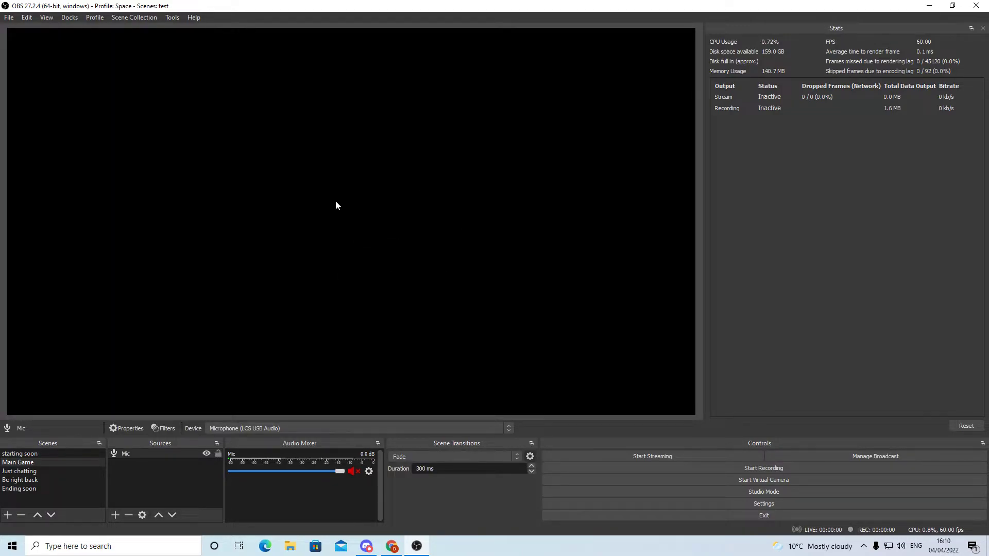
pyautogui.rightClick(347, 217)
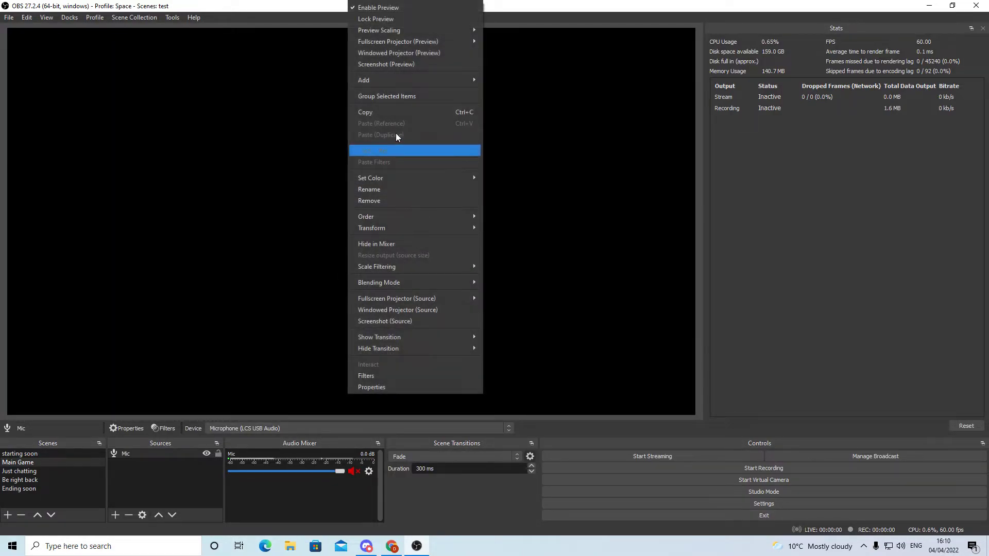
pyautogui.click(404, 10)
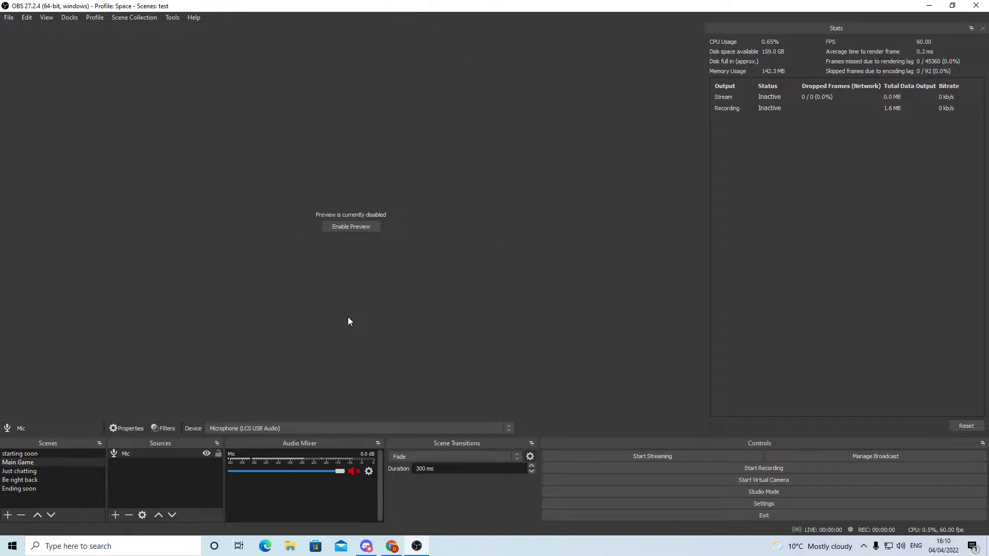
# Add an Audio Output Capture source named Desktop Audio to the Main Game scene, using the Default device
pyautogui.click(115, 515)
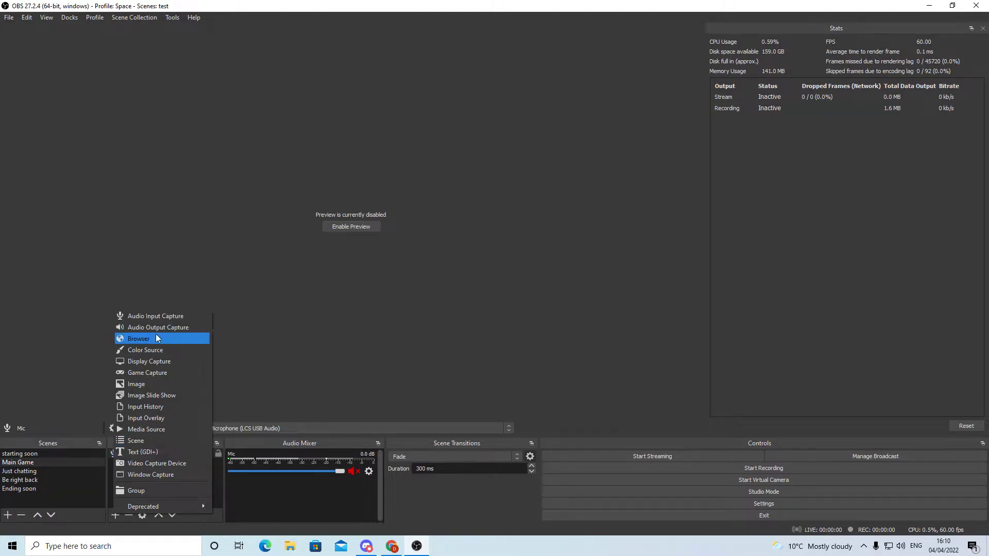
pyautogui.click(172, 329)
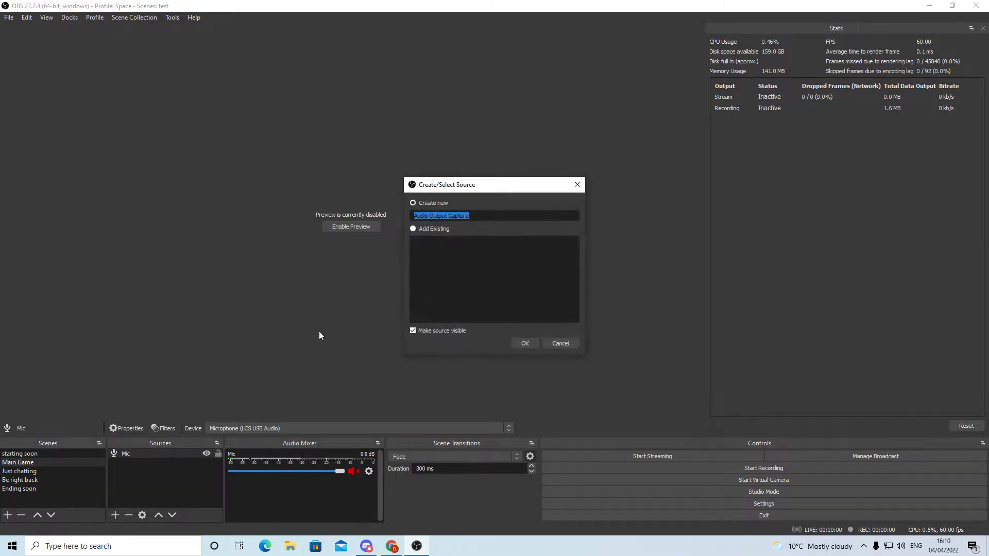
pyautogui.write('Desktop Audio')
pyautogui.press('Return')
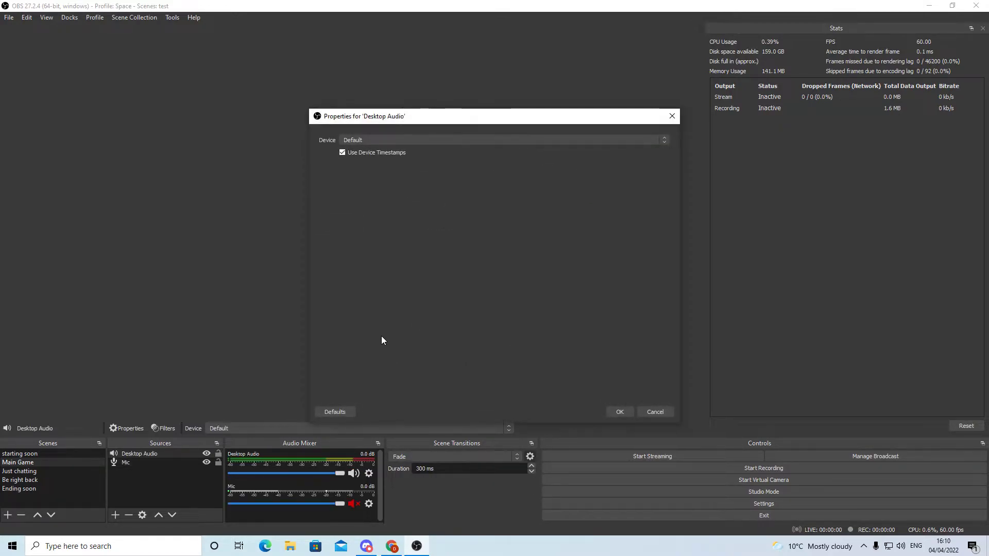
pyautogui.click(432, 142)
pyautogui.click(444, 139)
pyautogui.click(444, 139)
pyautogui.click(456, 136)
pyautogui.click(619, 411)
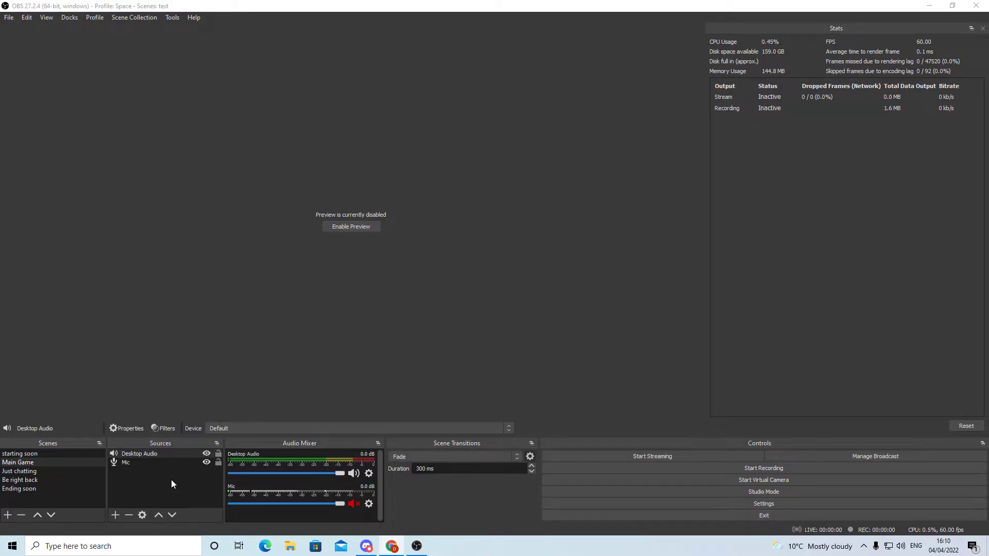
# Add a Display Capture source to the Main Game scene, using Display 1: 1920x1080 @ 0,0 (Primary Monitor)
pyautogui.click(114, 517)
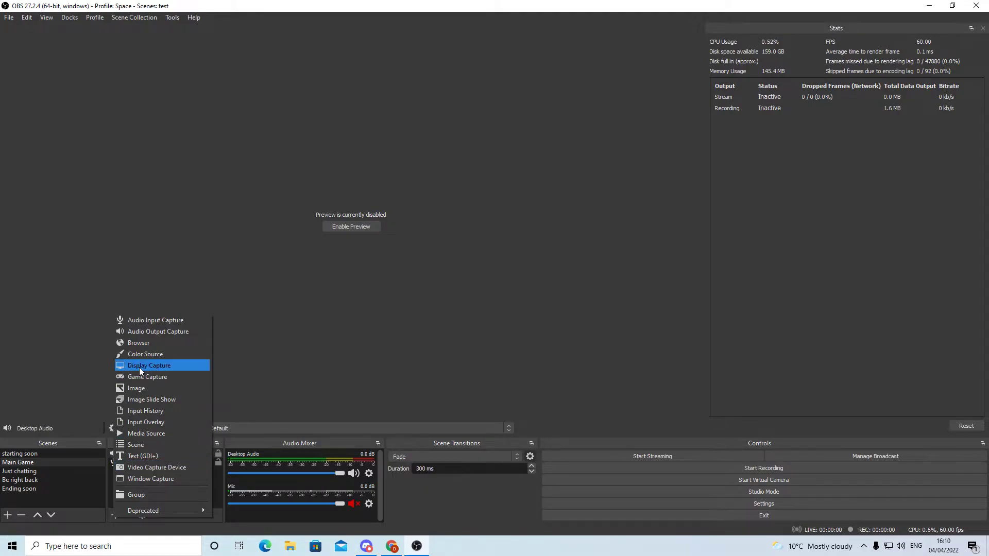
pyautogui.click(163, 367)
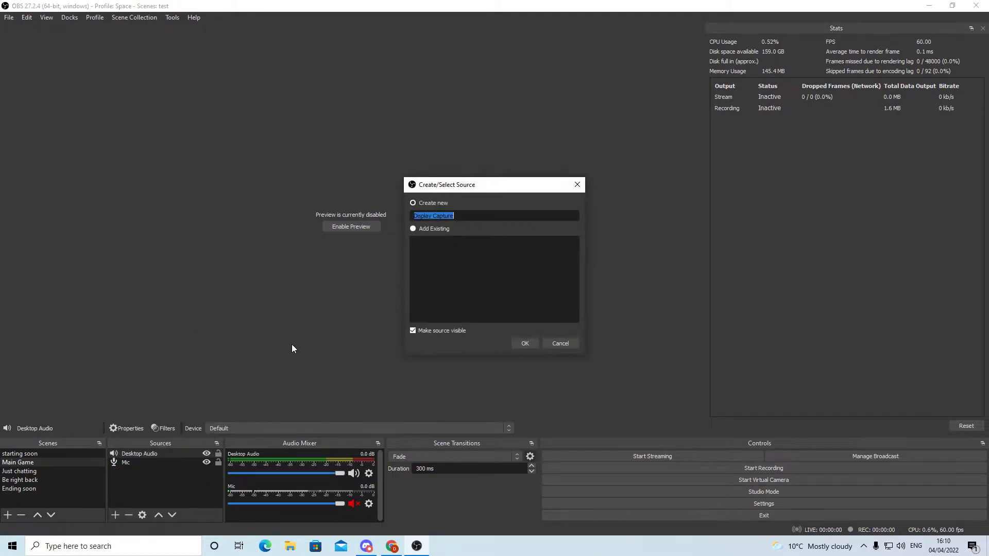
pyautogui.click(524, 343)
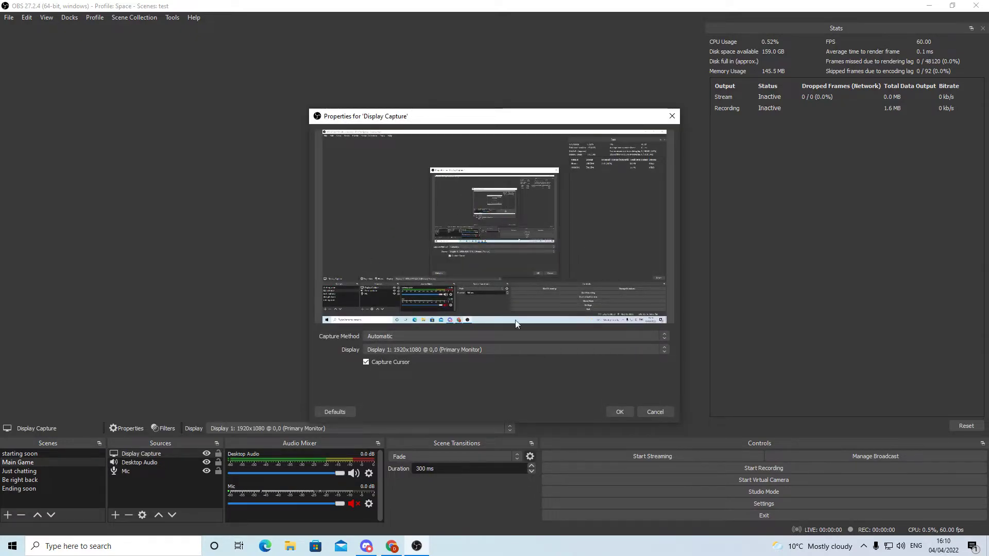
pyautogui.moveTo(488, 117); pyautogui.dragTo(440, 87)
pyautogui.click(353, 316)
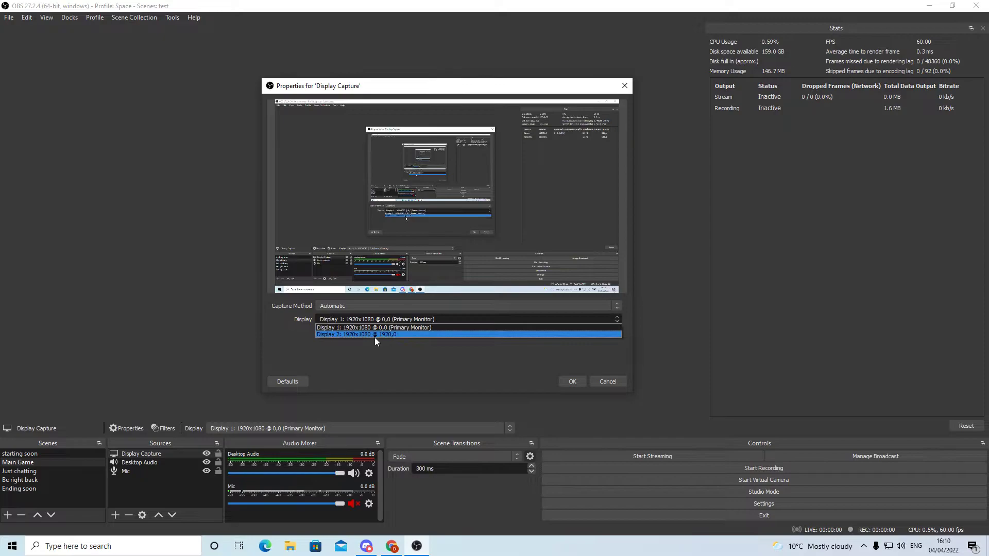
pyautogui.click(388, 327)
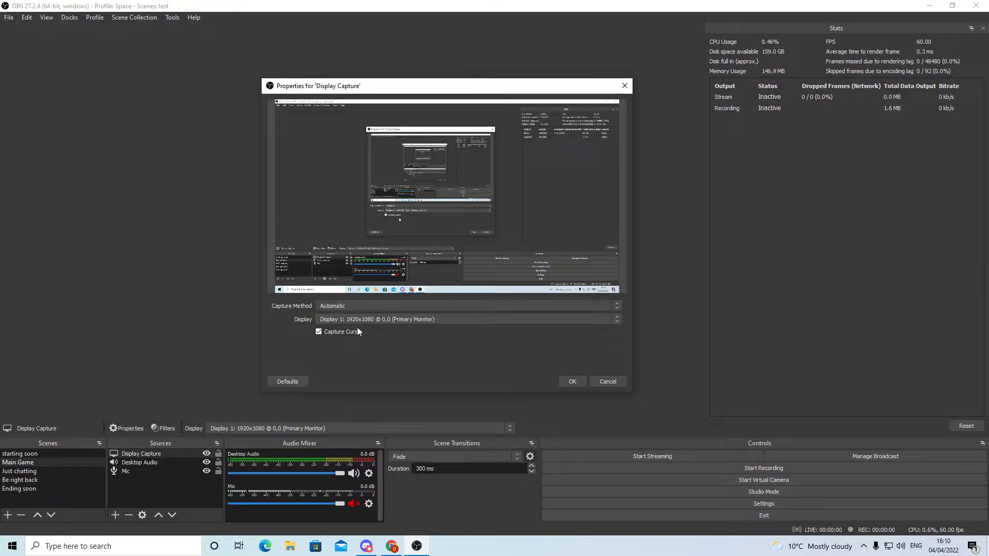
pyautogui.click(569, 381)
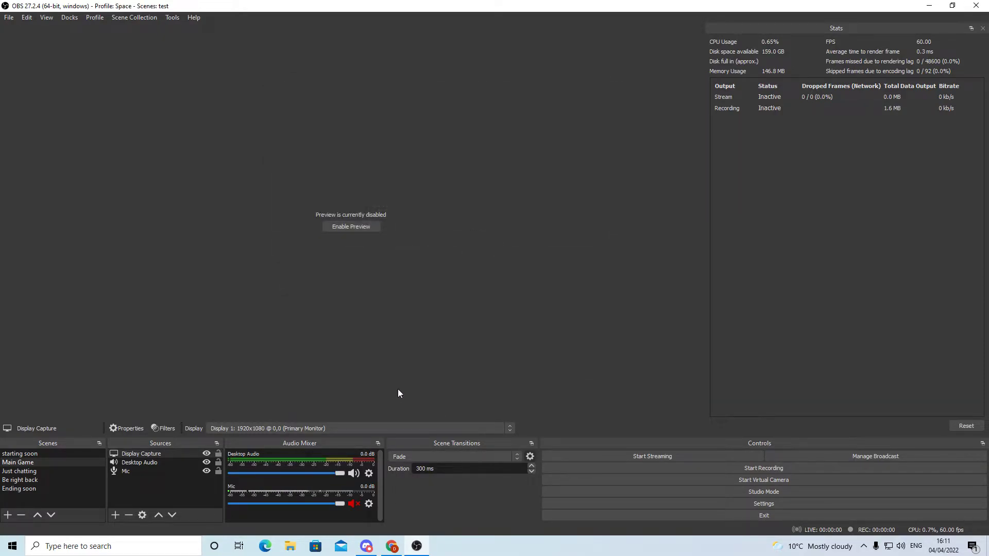
# Enable the preview to check the display capture and disable it again
pyautogui.click(369, 229)
pyautogui.rightClick(344, 208)
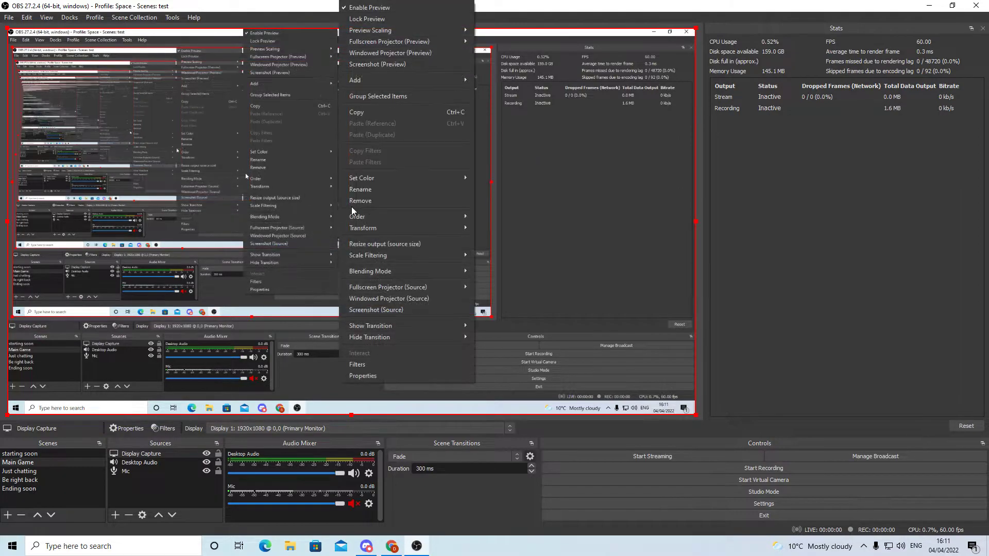
pyautogui.click(369, 7)
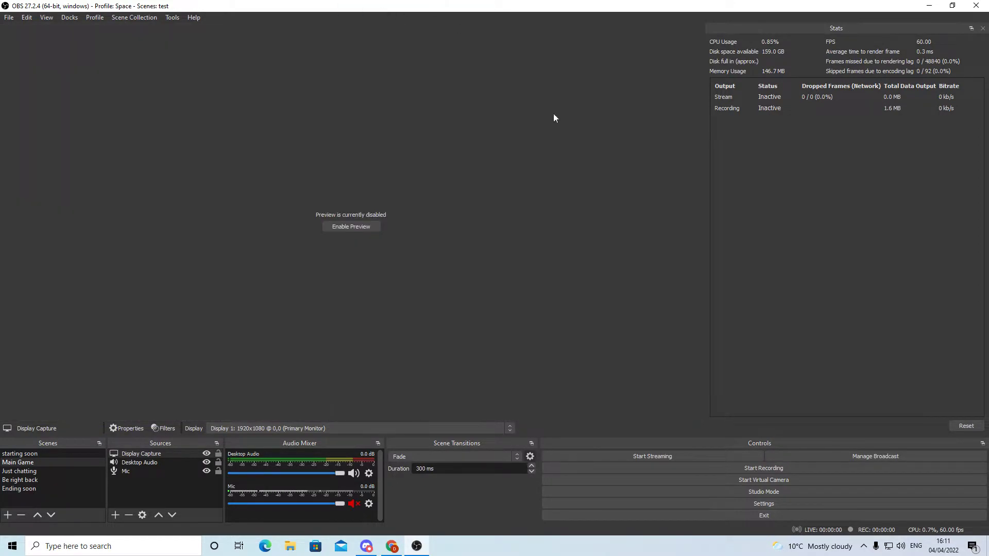
# Add a Game Capture source with its default name to the Main Game scene
pyautogui.click(115, 515)
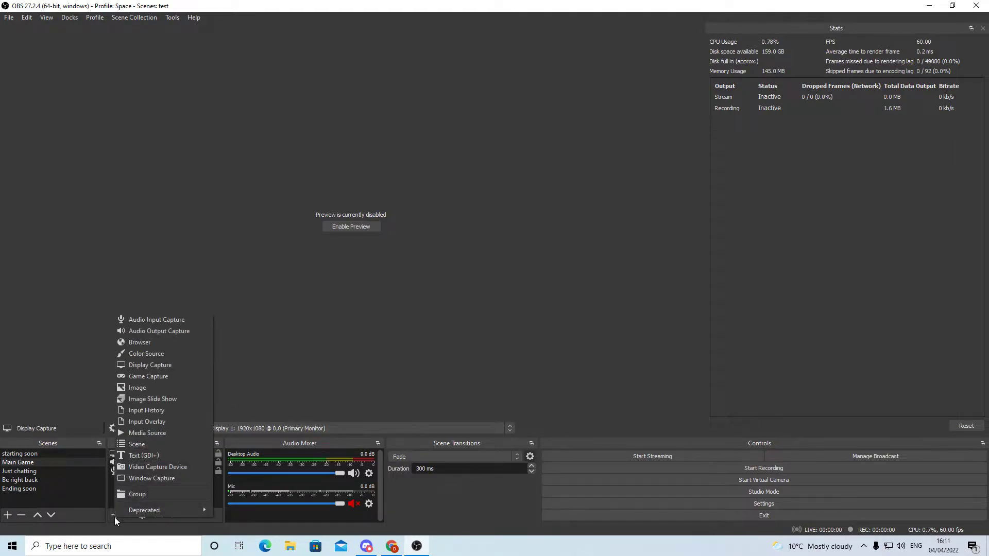
pyautogui.click(172, 378)
pyautogui.click(524, 344)
pyautogui.click(421, 335)
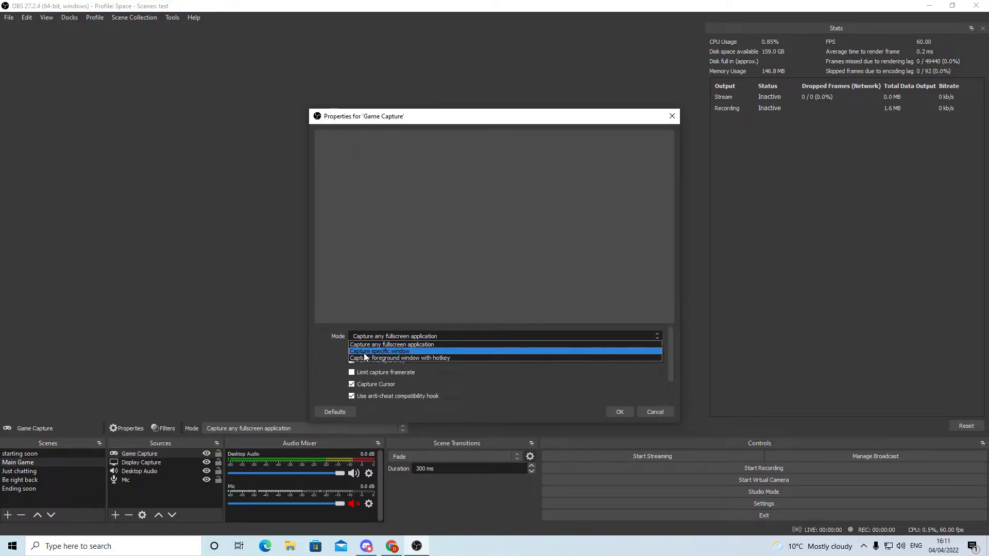
pyautogui.click(399, 352)
pyautogui.click(451, 351)
pyautogui.click(406, 357)
pyautogui.click(440, 350)
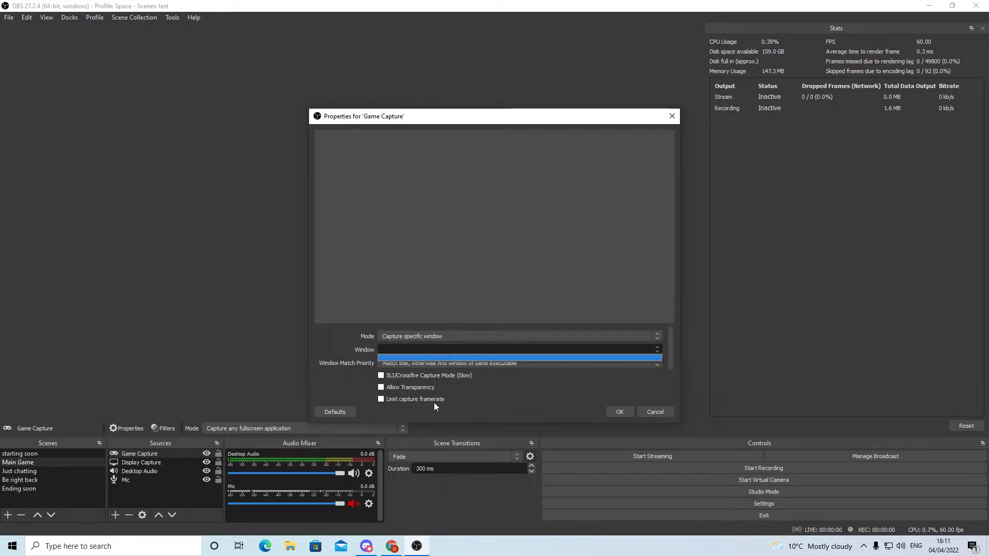
pyautogui.click(347, 363)
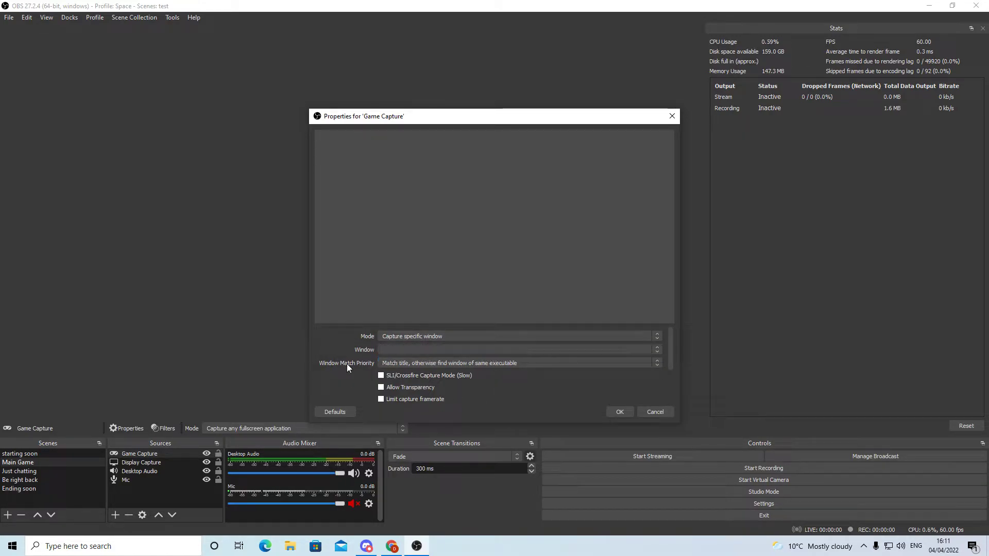
pyautogui.click(402, 350)
pyautogui.click(627, 412)
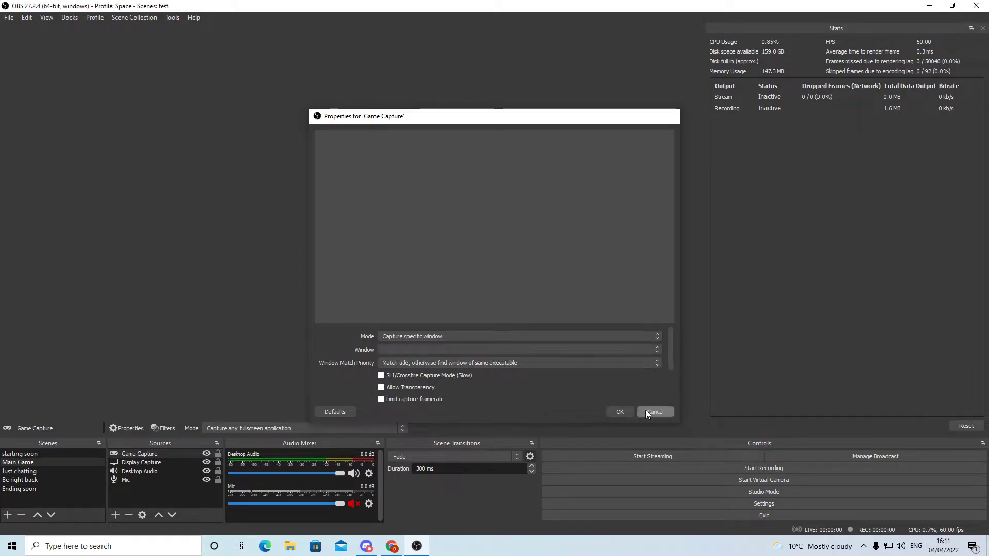
pyautogui.click(645, 410)
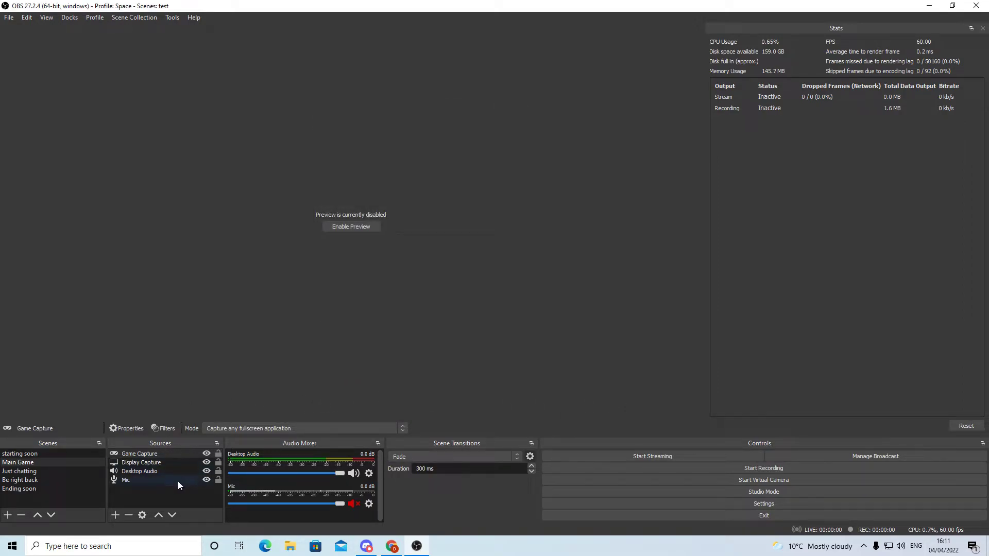
# Set the Game Capture source's mode to Capture specific window, leaving the target window blank
pyautogui.doubleClick(147, 455)
pyautogui.click(449, 335)
pyautogui.click(400, 353)
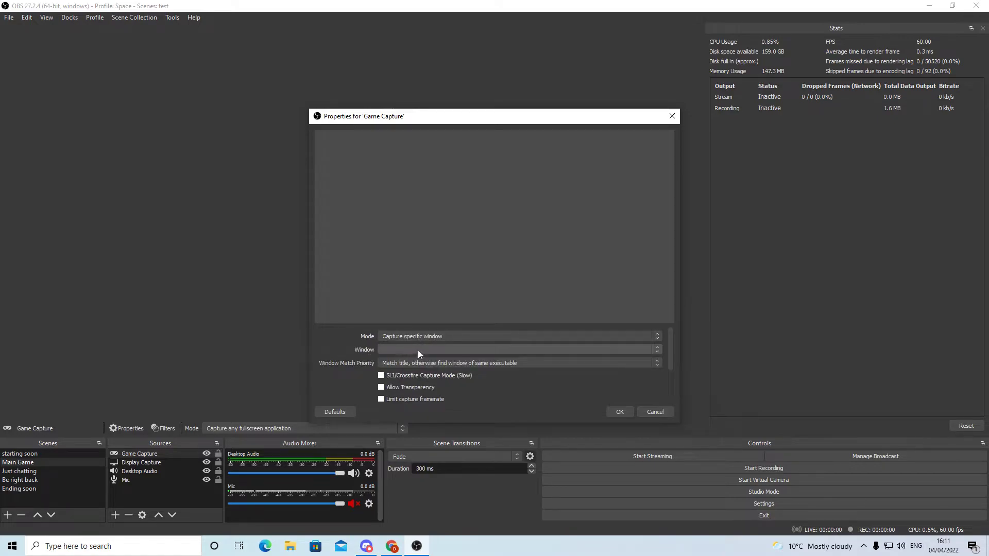
pyautogui.click(418, 350)
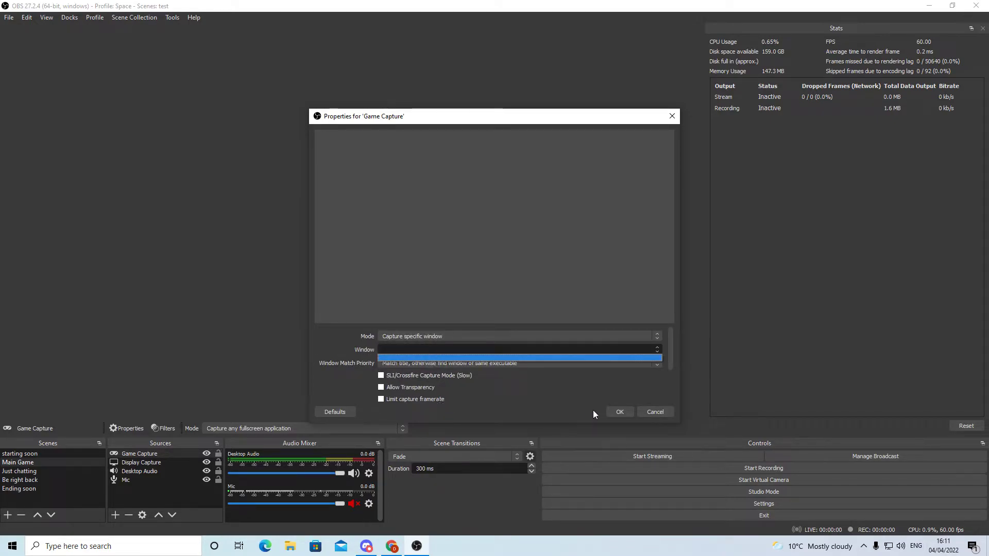
pyautogui.click(609, 410)
pyautogui.click(612, 411)
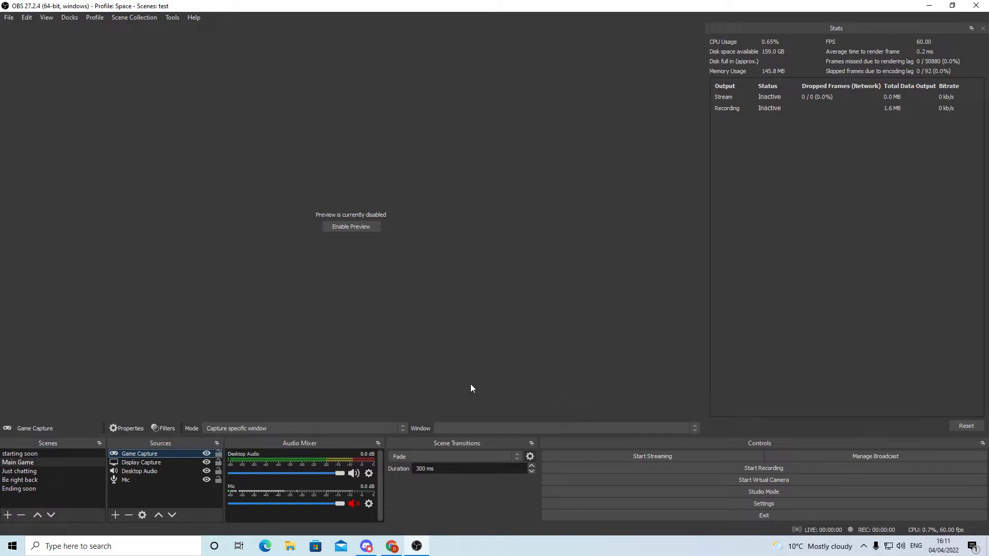
pyautogui.click(137, 473)
pyautogui.click(142, 463)
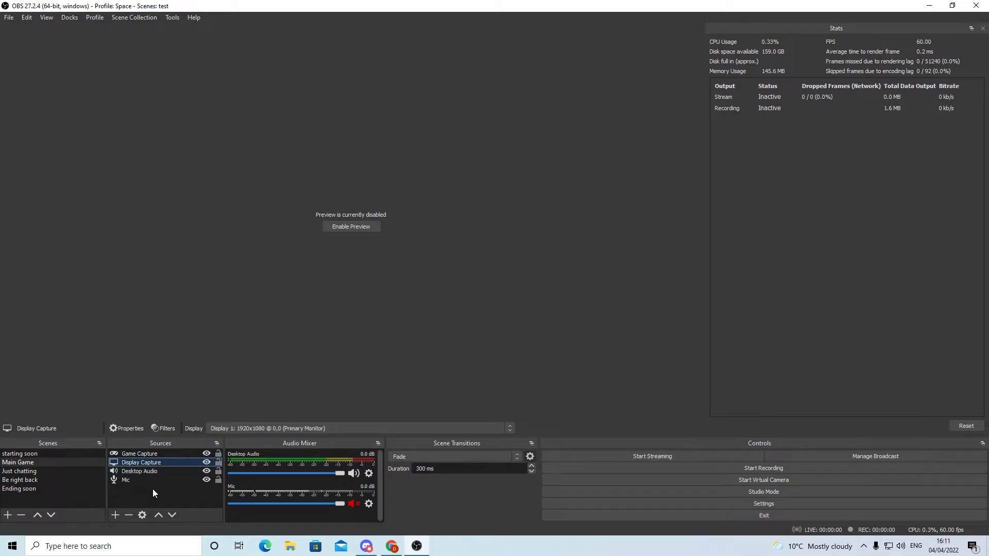
pyautogui.hotkey('alt', 'Tab')
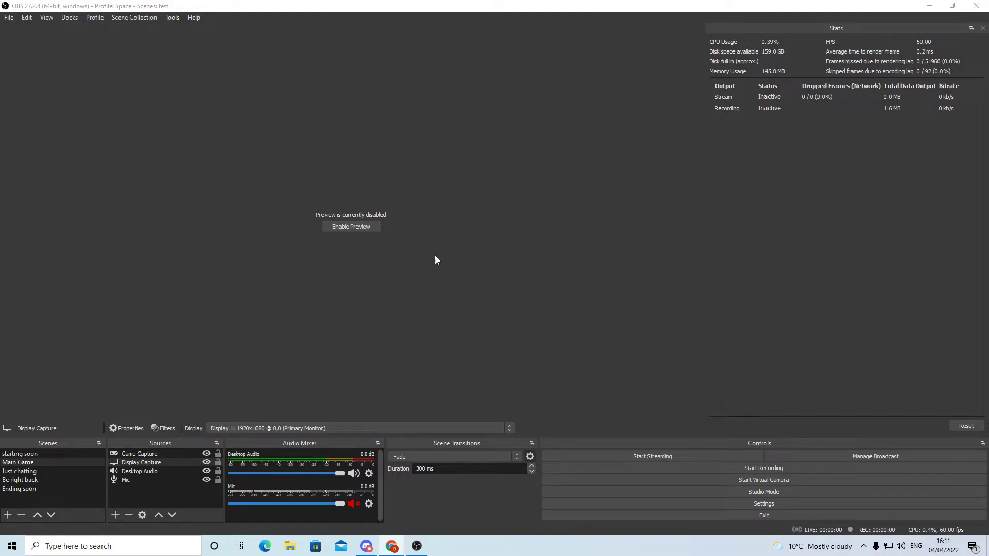
# Enable the preview and set the Display Capture source's display to Display 2: 1920x1080 @ 1920,0
pyautogui.click(356, 227)
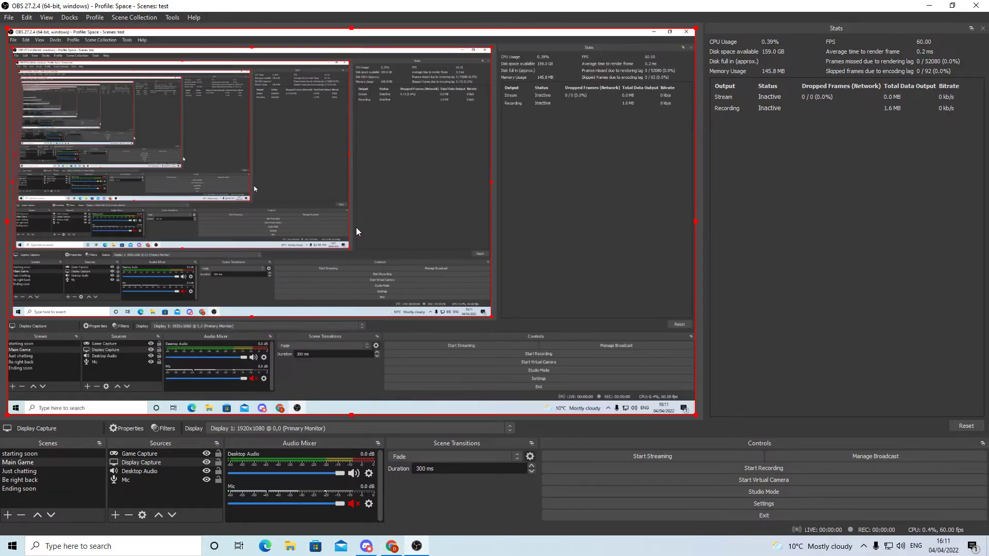
pyautogui.doubleClick(150, 462)
pyautogui.click(443, 350)
pyautogui.click(433, 363)
pyautogui.click(619, 411)
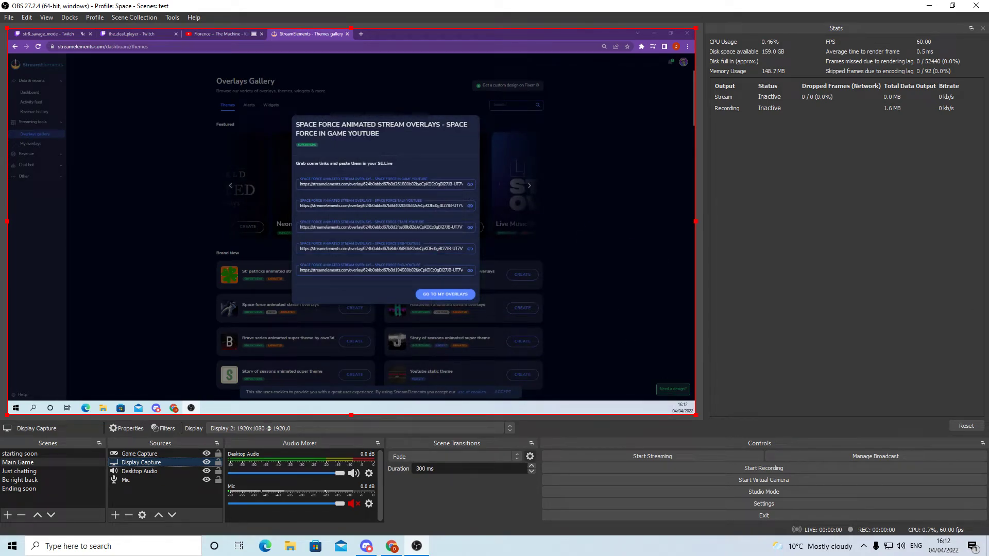
# Copy the Space Force In Game YouTube overlay link from StreamElements and add a Browser source named overlay 1 to the starting soon scene
pyautogui.click(469, 186)
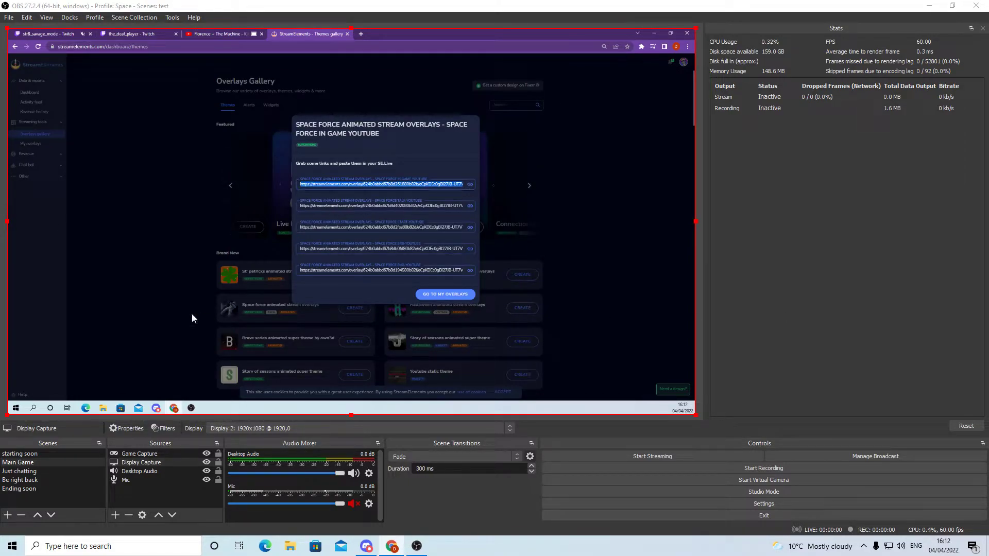
pyautogui.click(21, 454)
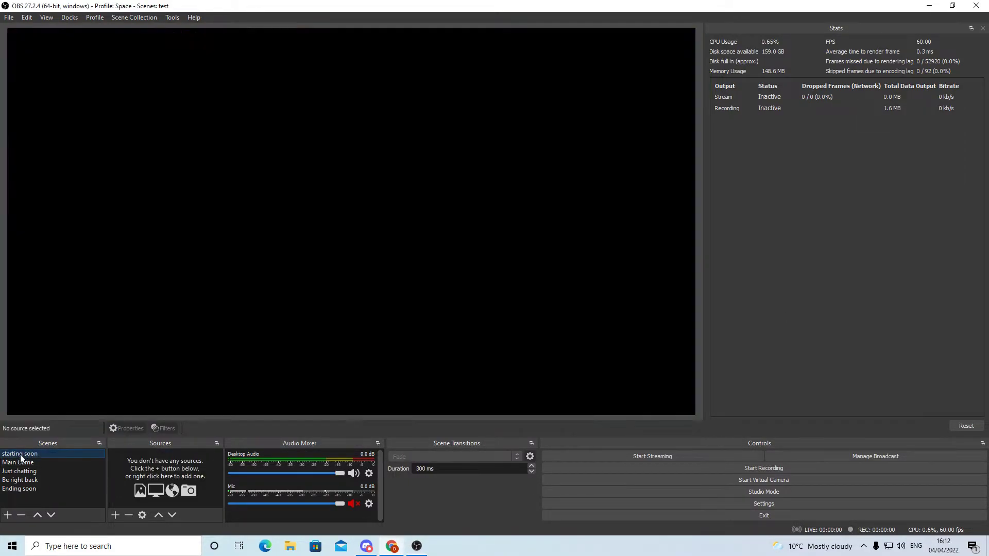
pyautogui.click(115, 515)
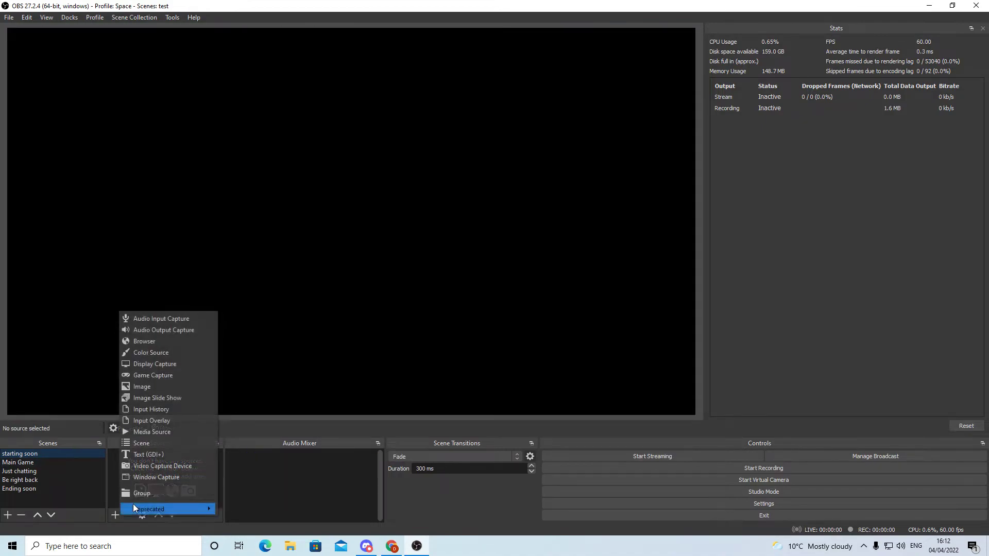
pyautogui.click(147, 340)
pyautogui.write('overlay 1')
pyautogui.press('Return')
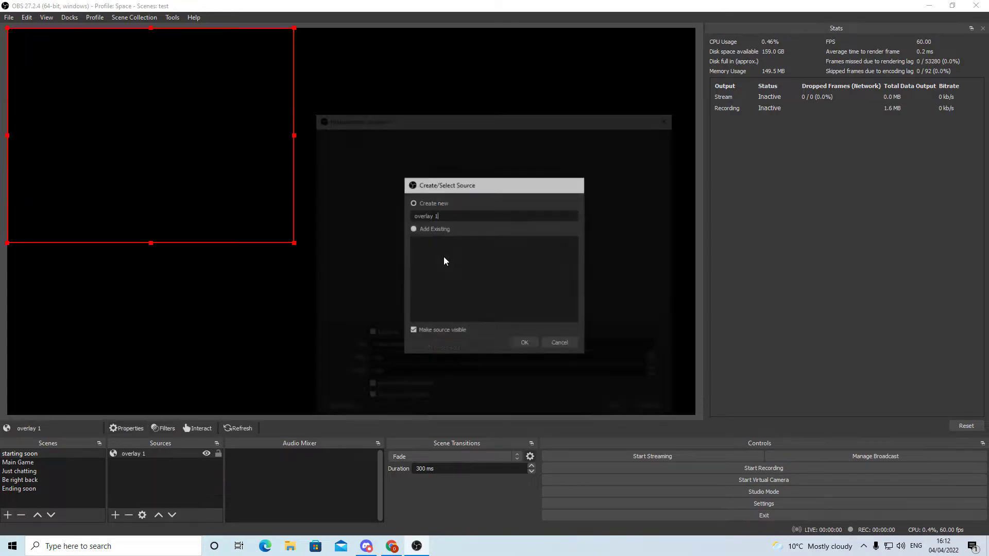
# Paste the copied link as overlay 1's URL, set its size to 1920 by 1080, and clear its custom CSS
pyautogui.tripleClick(481, 349)
pyautogui.hotkey('ctrl', 'v')
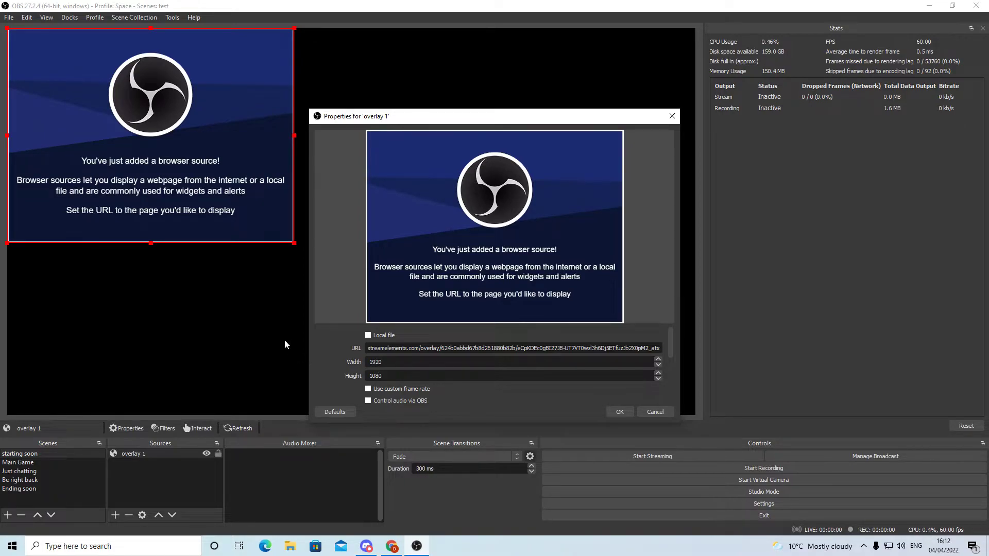
pyautogui.scroll(-3, 339, 364)
pyautogui.tripleClick(366, 352)
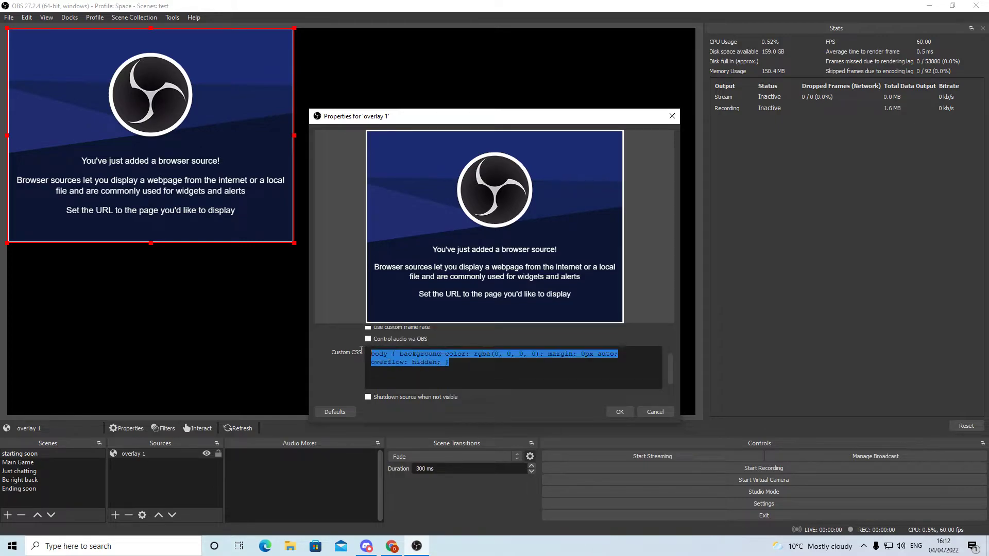
pyautogui.press('BackSpace')
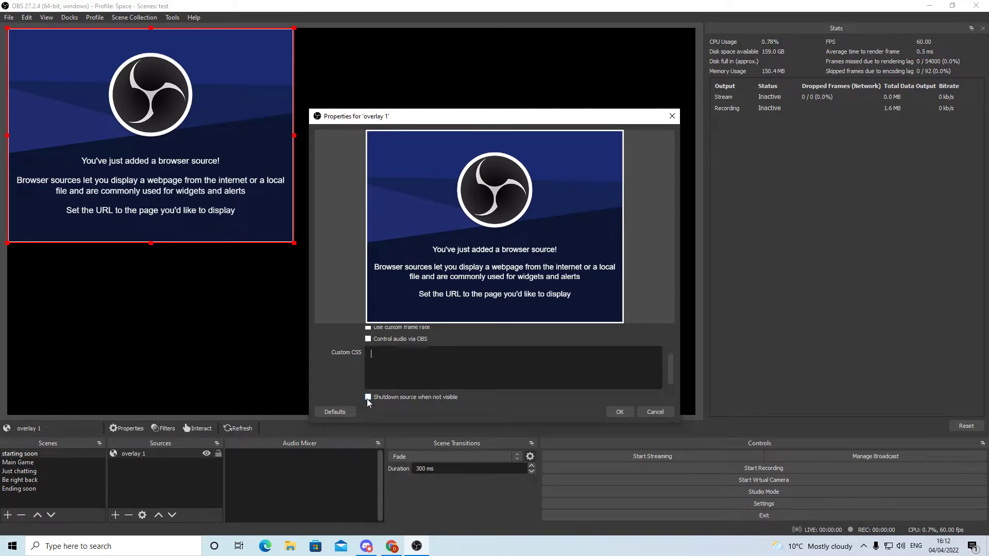
pyautogui.click(609, 414)
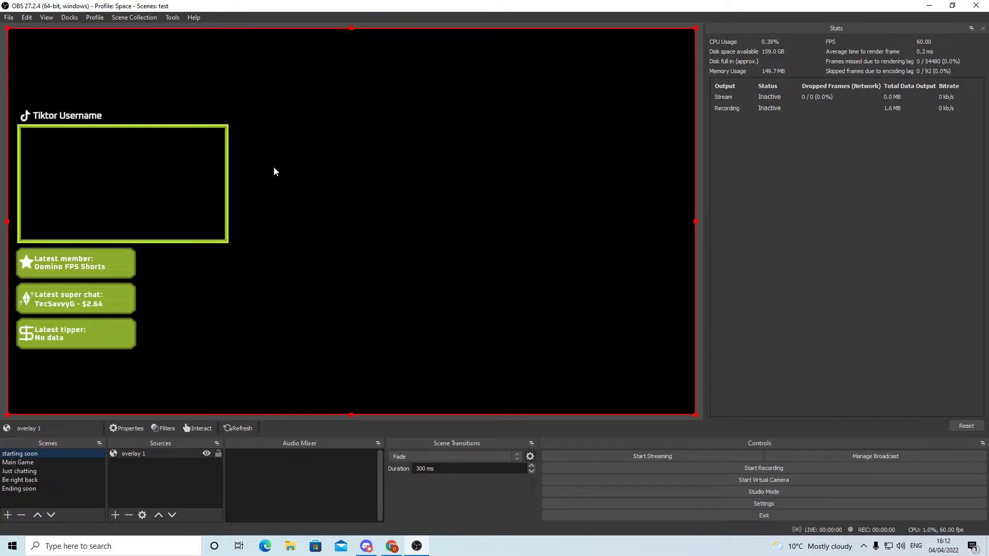
# Add the existing overlay 1 Browser source to the Main Game scene
pyautogui.click(24, 465)
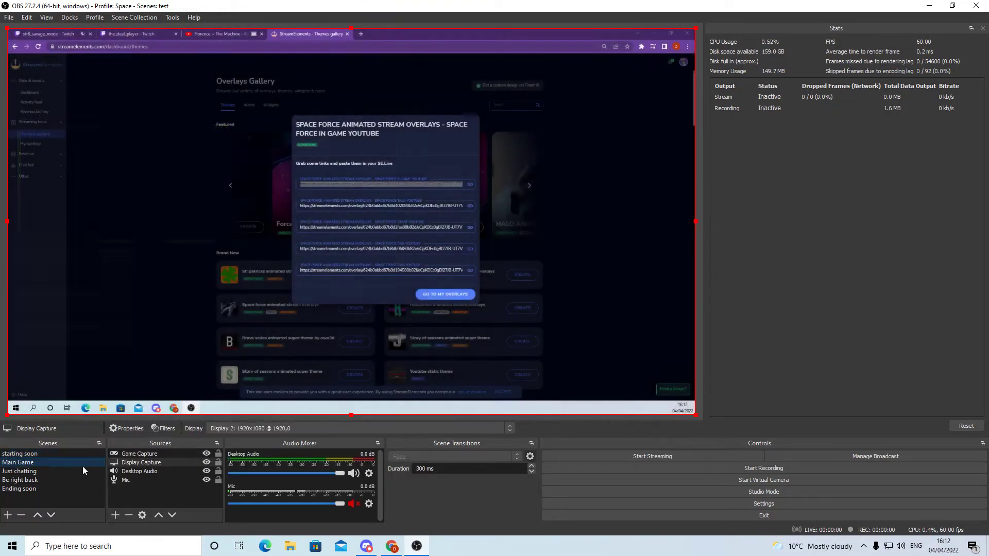
pyautogui.click(115, 515)
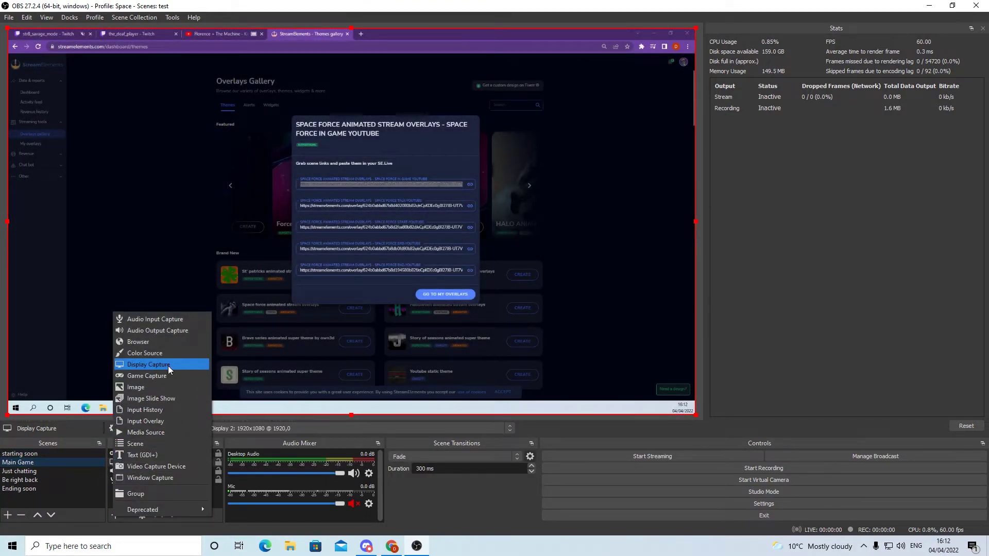
pyautogui.click(150, 344)
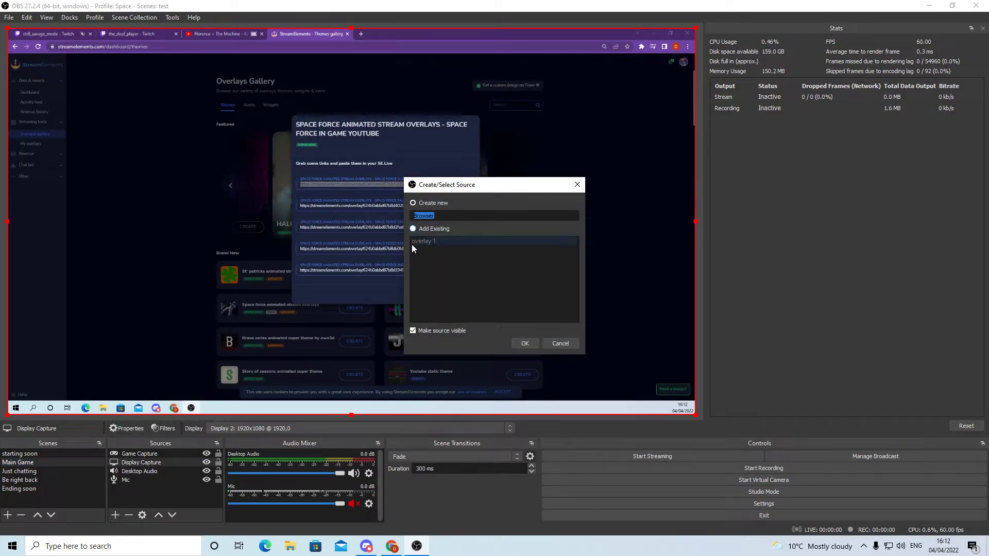
pyautogui.click(412, 228)
pyautogui.click(426, 244)
pyautogui.click(526, 343)
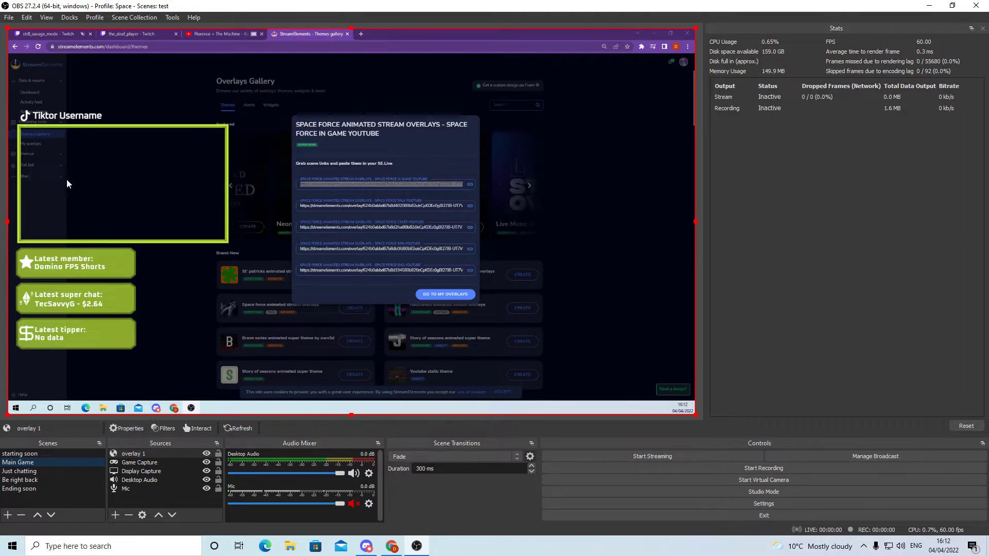
# Add a new Video Capture Device source to the Main Game scene, using OBS Virtual Camera as its device
pyautogui.click(114, 515)
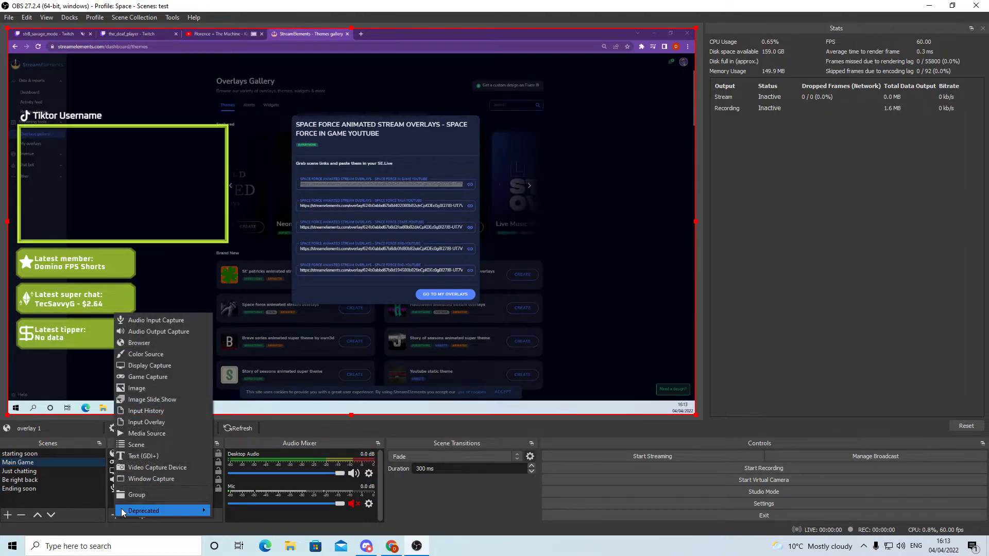
pyautogui.click(178, 467)
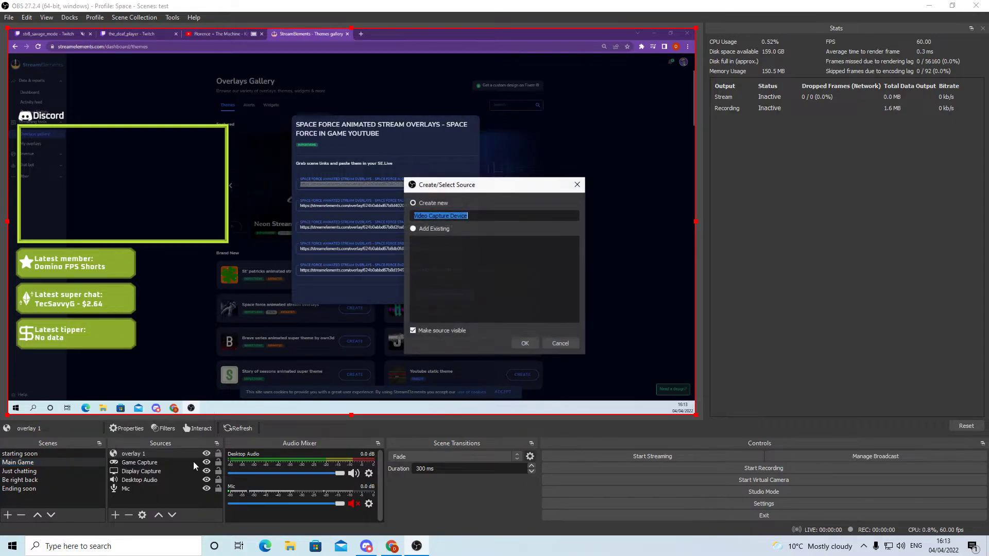
pyautogui.click(526, 343)
pyautogui.click(438, 337)
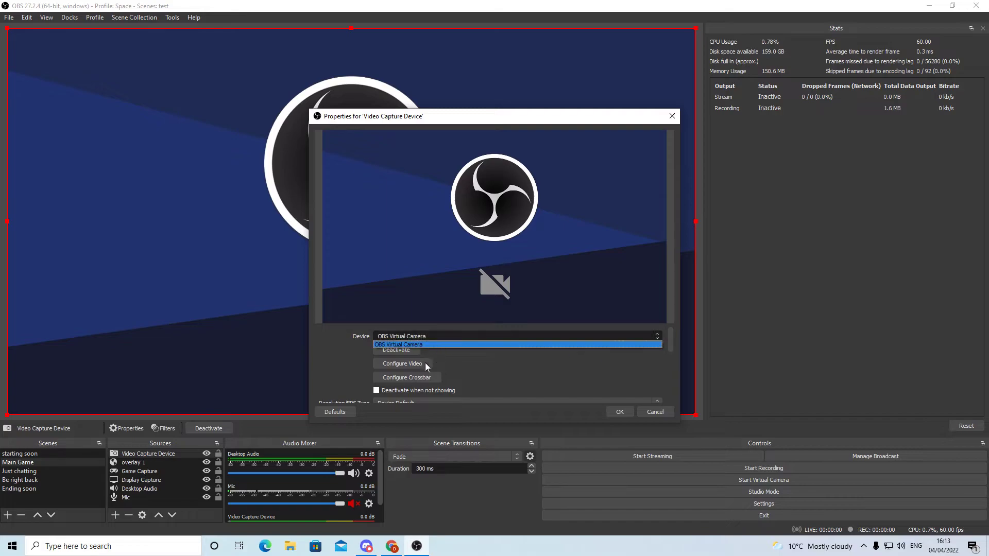
pyautogui.click(570, 388)
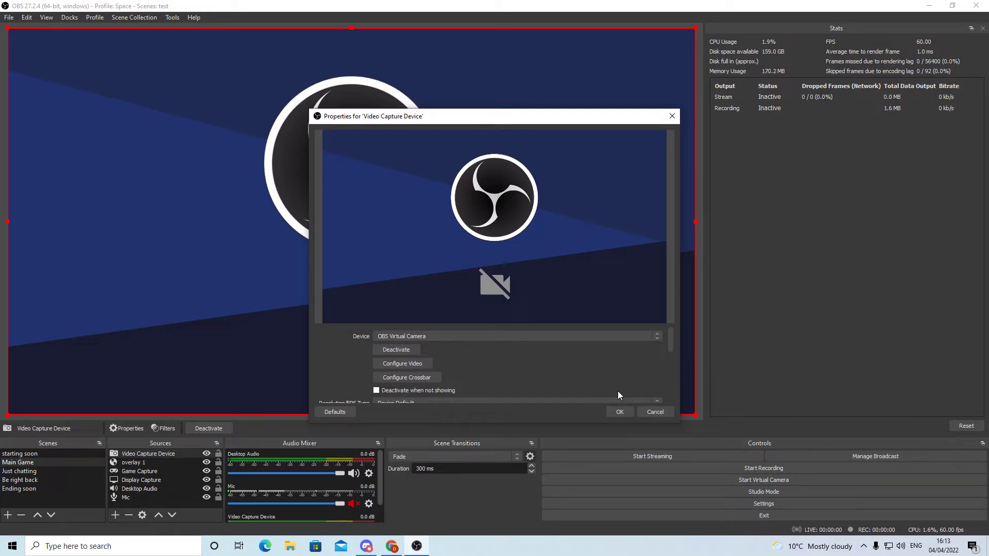
pyautogui.click(658, 411)
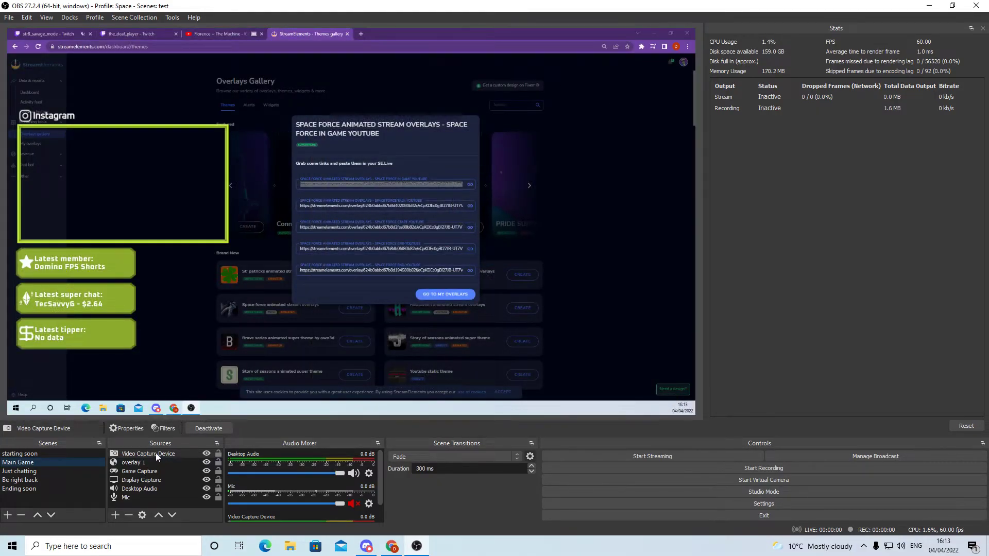
pyautogui.doubleClick(155, 452)
pyautogui.click(620, 411)
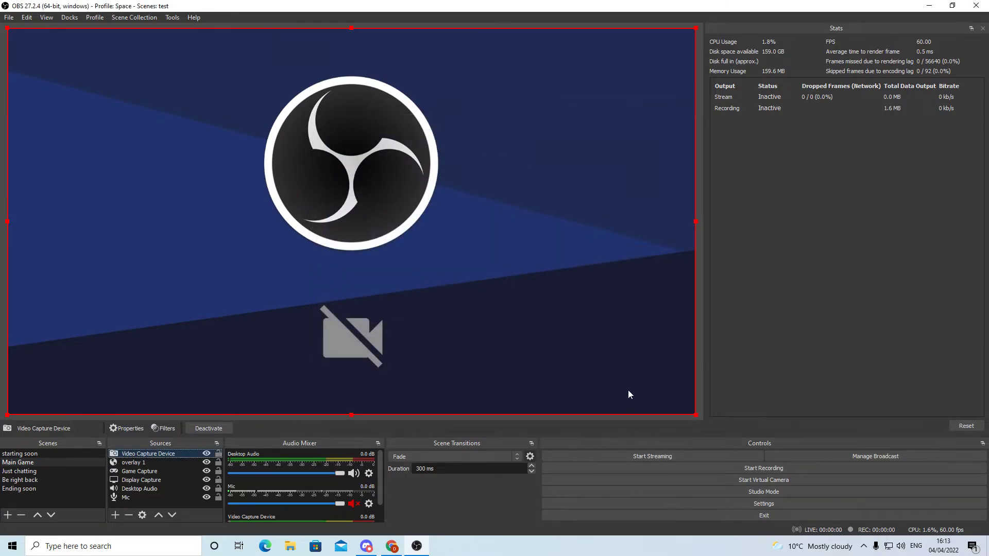
# Shrink the Video Capture Device to fit the overlay's green webcam frame and place overlay 1 above it in the source order
pyautogui.moveTo(695, 415); pyautogui.dragTo(187, 217)
pyautogui.moveTo(268, 98); pyautogui.dragTo(227, 125)
pyautogui.moveTo(133, 463); pyautogui.dragTo(133, 452)
pyautogui.click(136, 353)
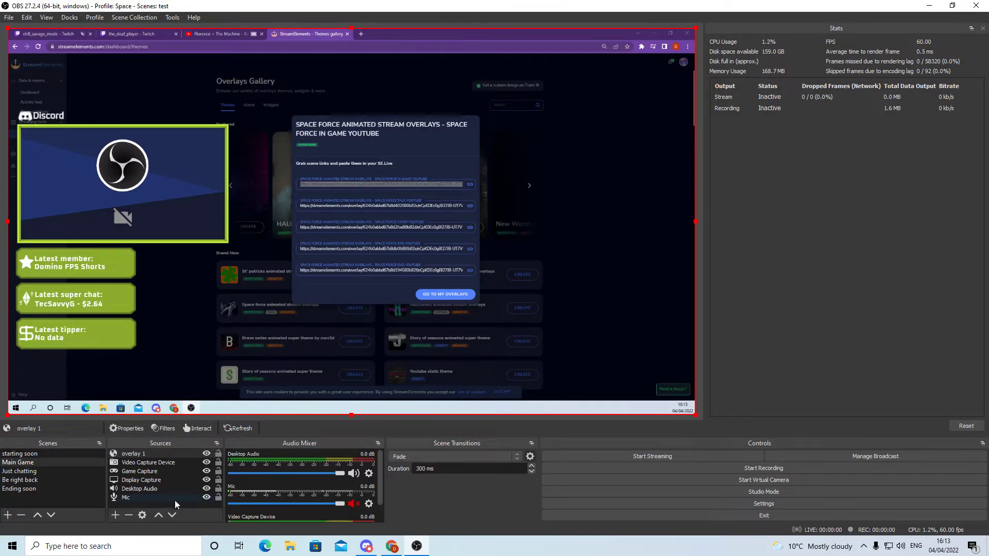
pyautogui.click(121, 499)
pyautogui.click(149, 489)
pyautogui.click(154, 462)
pyautogui.click(155, 456)
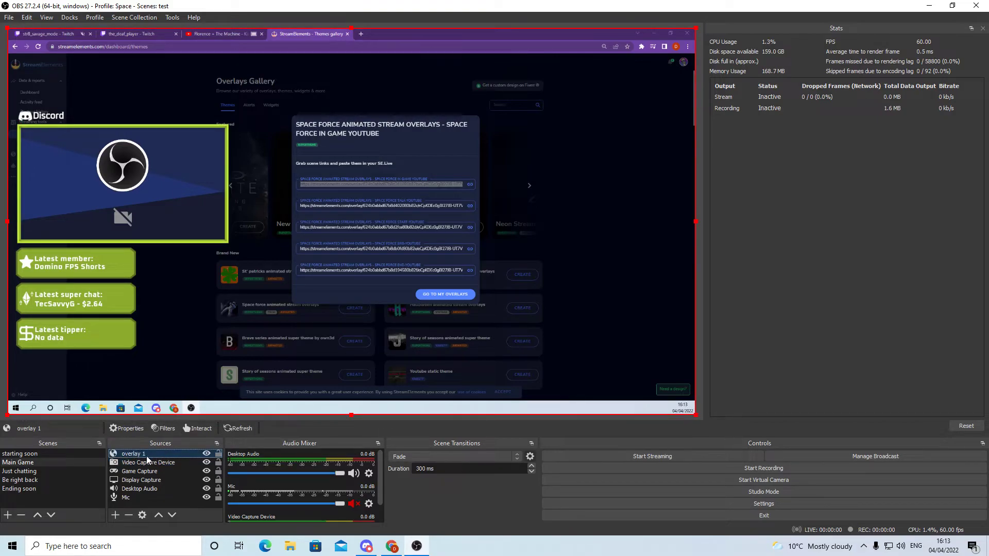
# Replace overlay 1's URL in the starting soon scene with the second Space Force overlay link from StreamElements and check the Main Game scene
pyautogui.click(20, 453)
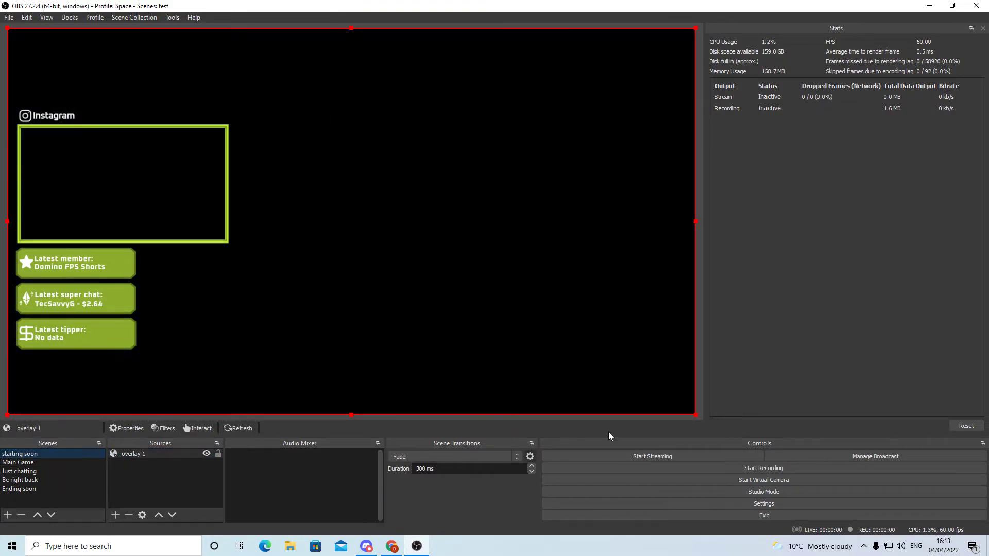
pyautogui.hotkey('alt', 'Tab')
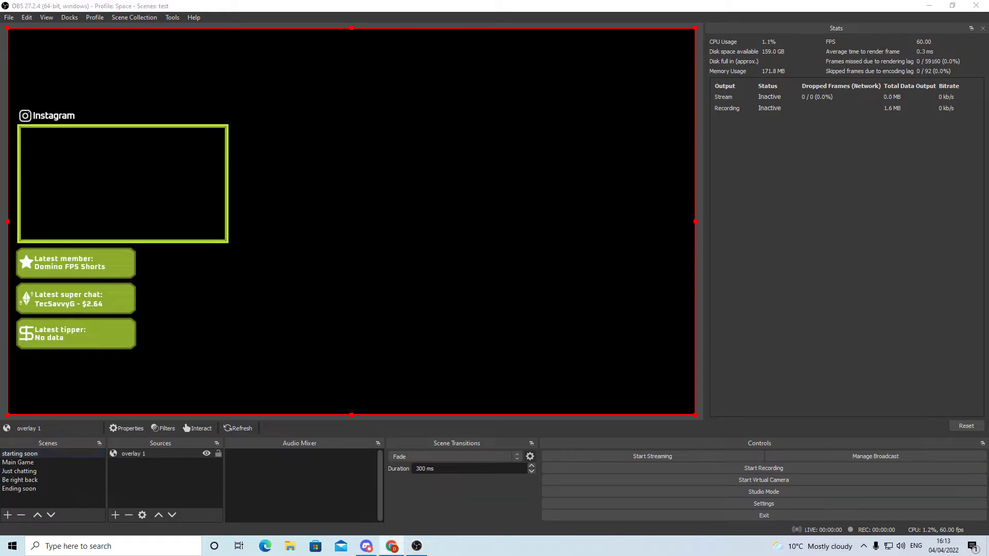
pyautogui.doubleClick(137, 454)
pyautogui.tripleClick(516, 349)
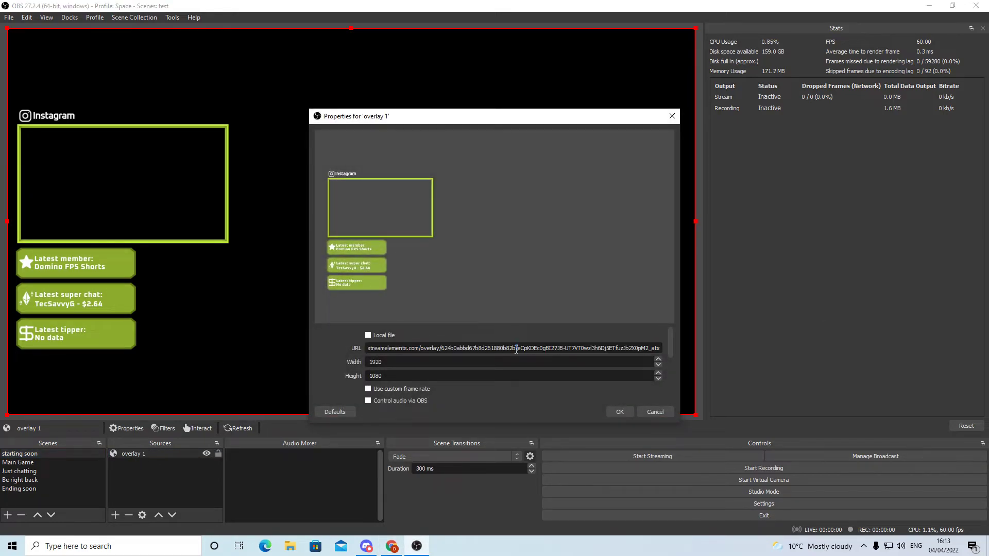
pyautogui.hotkey('ctrl', 'v')
pyautogui.click(620, 412)
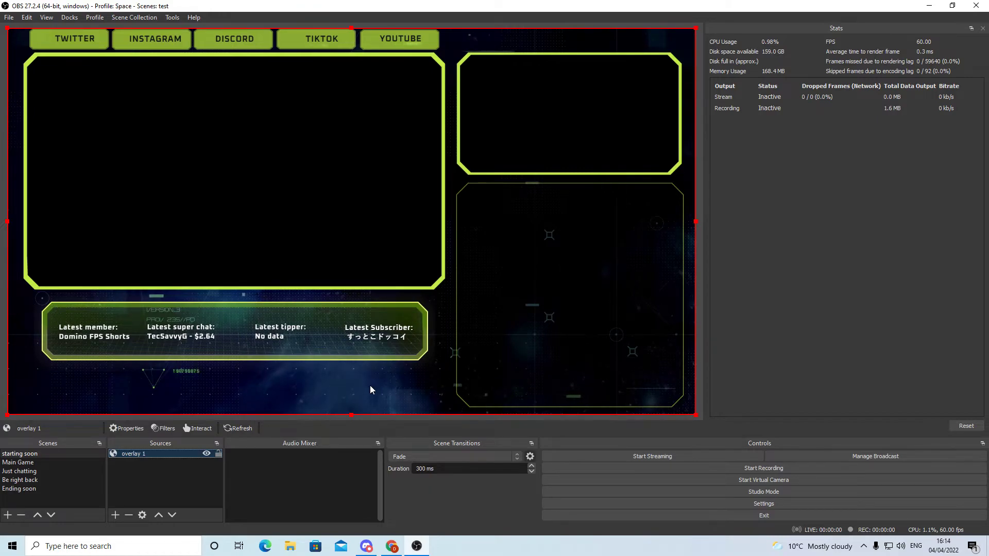
pyautogui.click(34, 463)
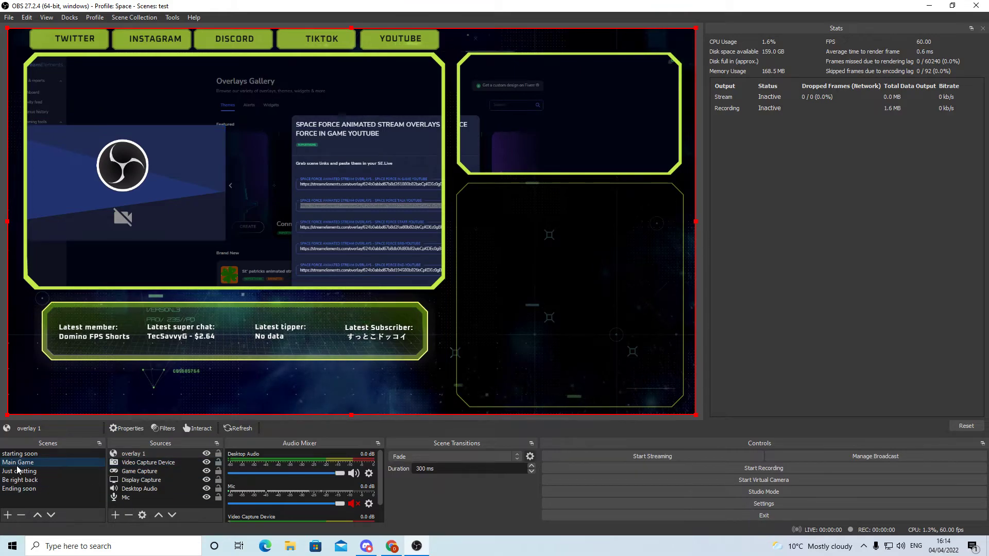
# Add the existing Mic and Desktop Audio sources to the Just chatting scene
pyautogui.click(33, 469)
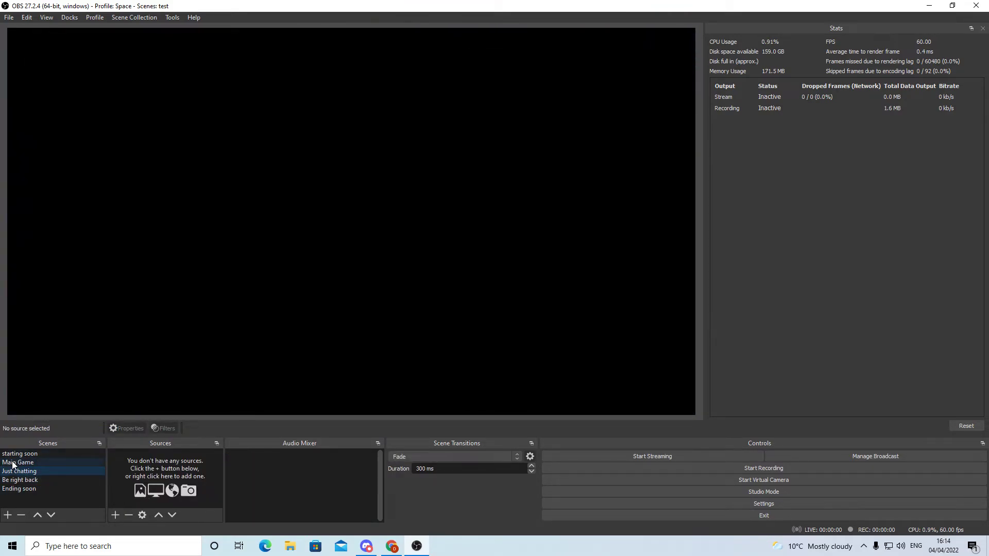
pyautogui.click(118, 514)
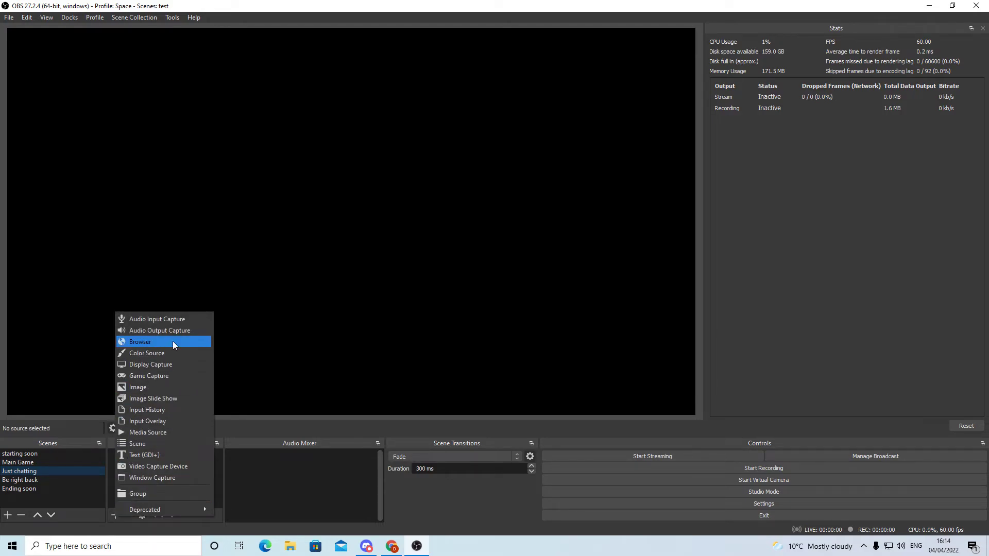
pyautogui.click(174, 320)
pyautogui.click(413, 229)
pyautogui.click(422, 242)
pyautogui.click(524, 343)
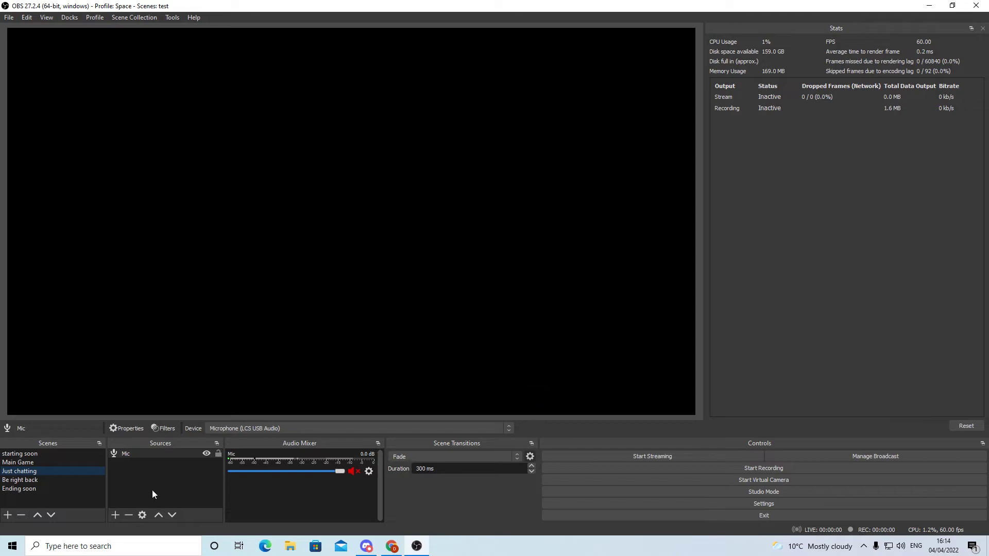
pyautogui.click(115, 515)
pyautogui.click(190, 328)
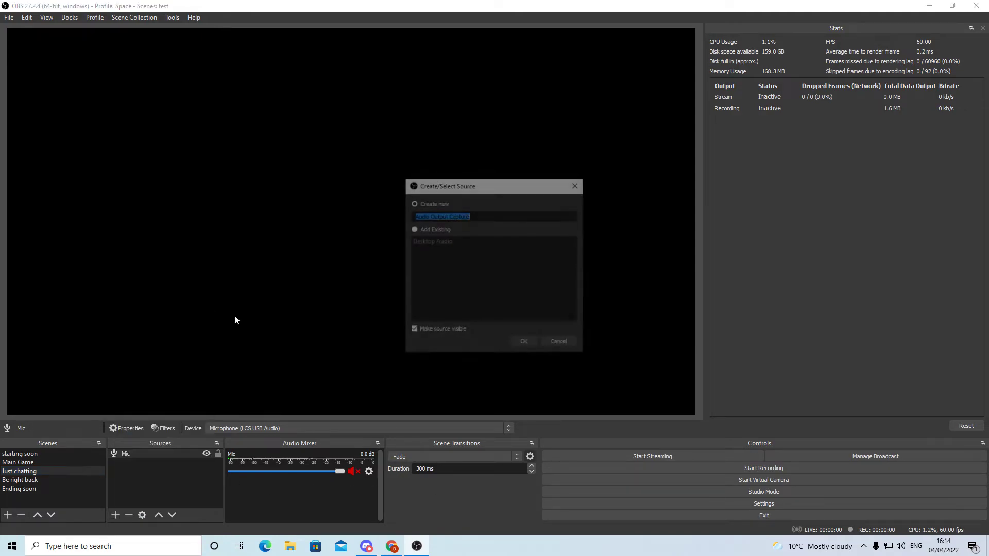
pyautogui.click(416, 241)
pyautogui.click(524, 343)
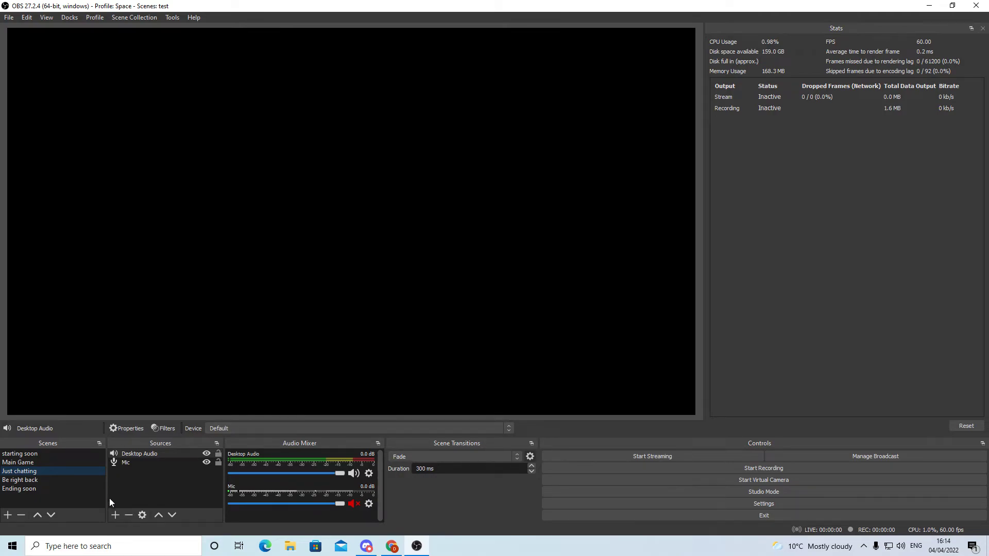
# Add the existing overlay 1 Browser source to the Just chatting scene
pyautogui.click(115, 515)
pyautogui.click(190, 338)
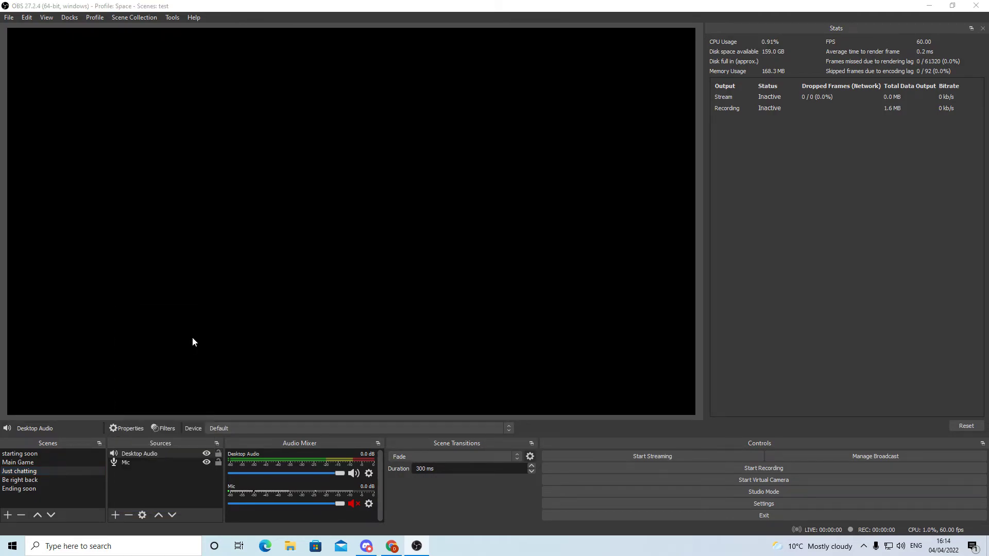
pyautogui.click(420, 242)
pyautogui.click(526, 342)
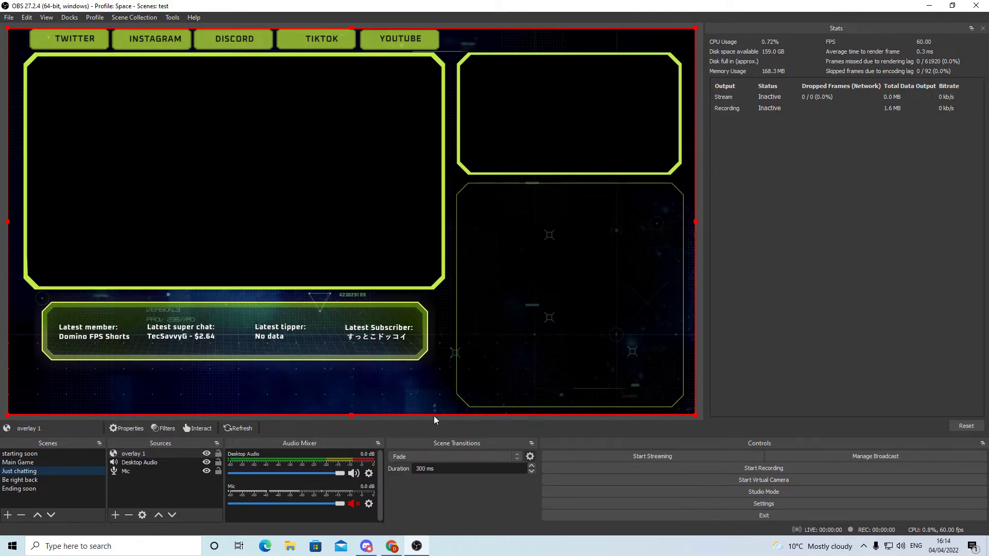
# Review the streaming service choices and the streaming output encoder options in the settings, keeping YouTube - RTMPS and x264, and exit without saving
pyautogui.click(738, 504)
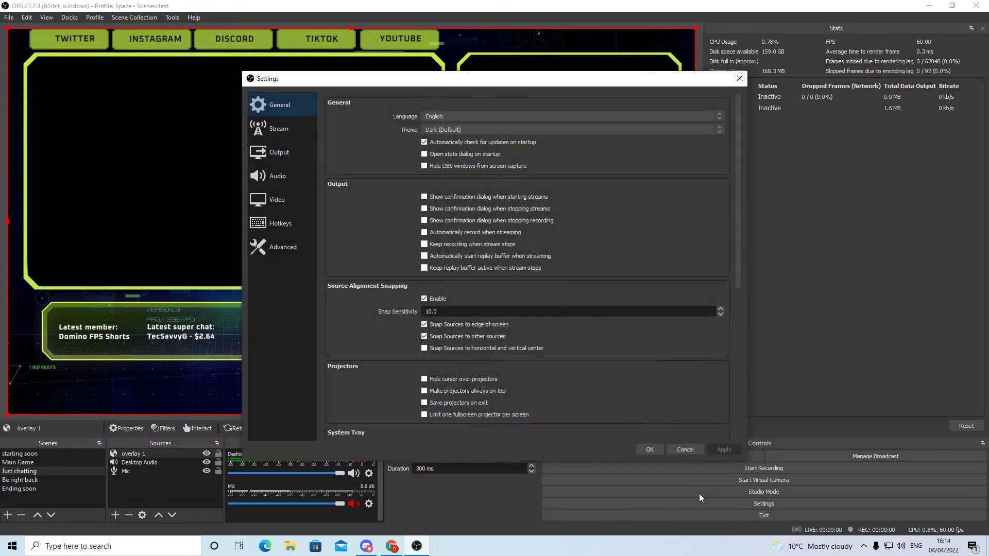
pyautogui.click(278, 133)
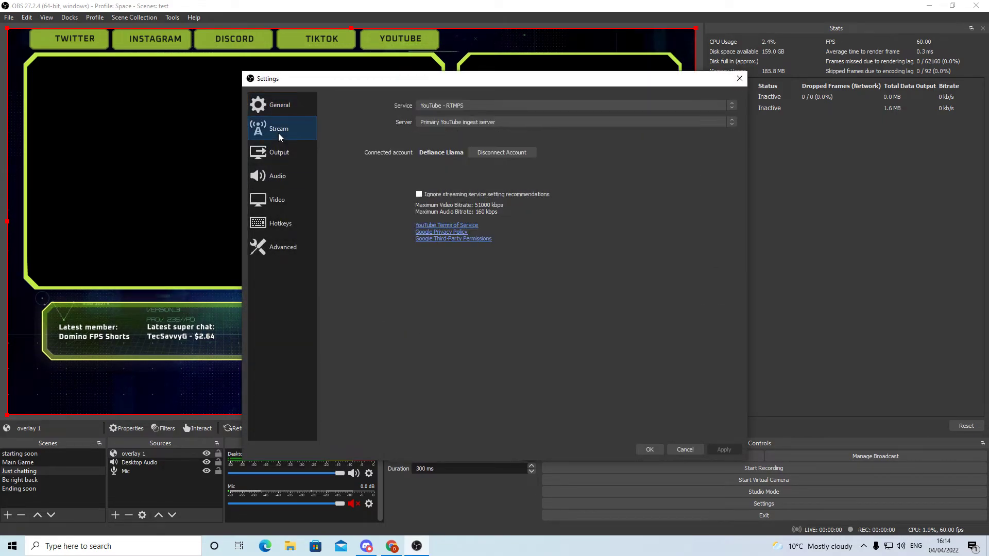
pyautogui.click(447, 104)
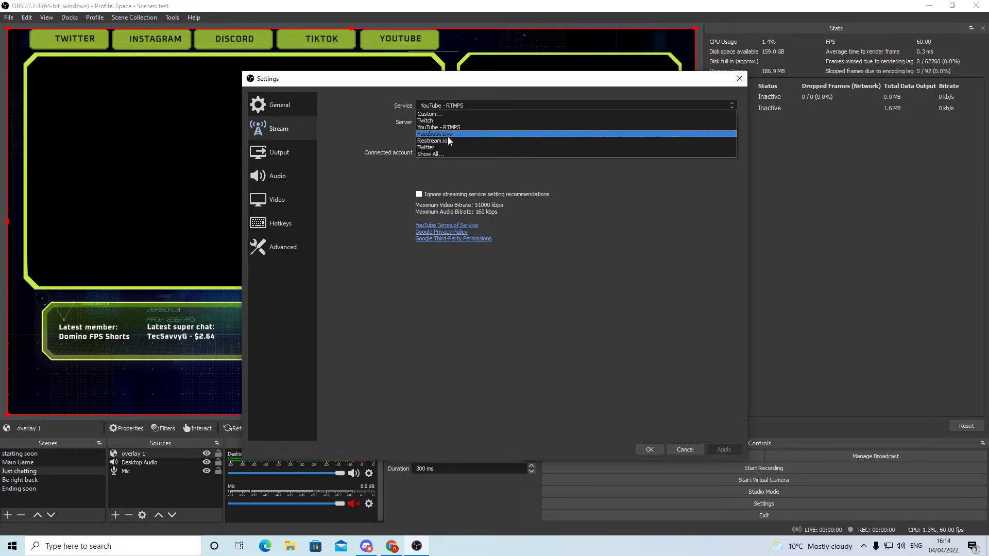
pyautogui.click(454, 128)
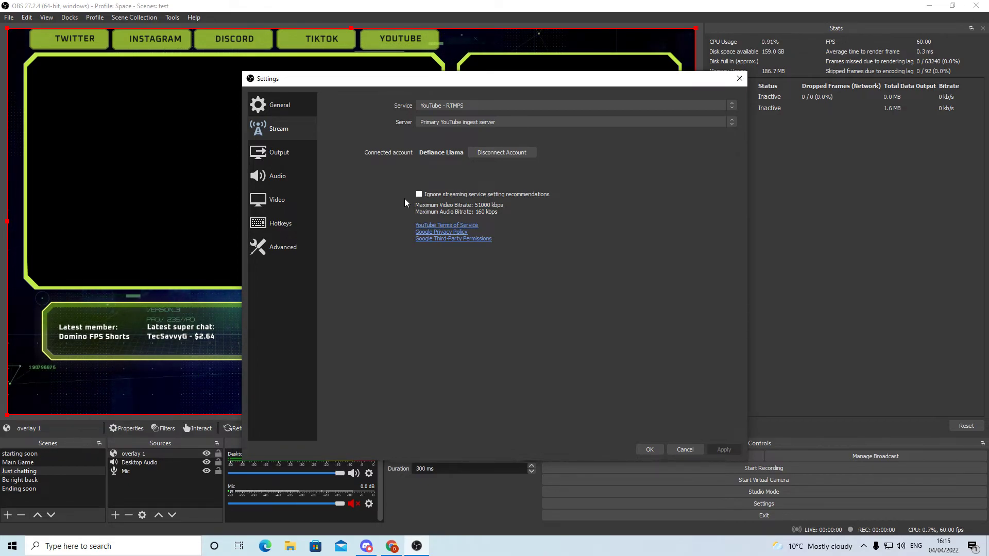
pyautogui.click(293, 157)
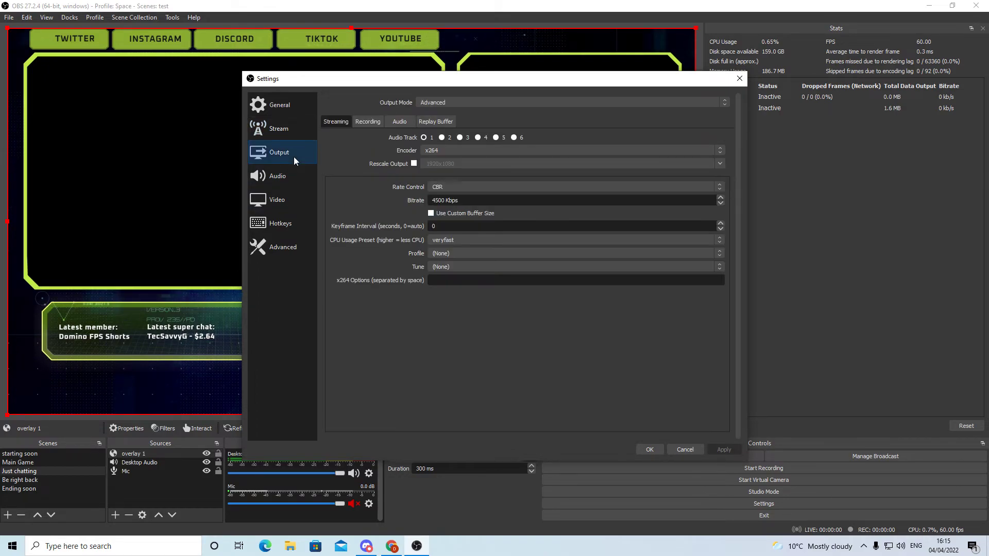
pyautogui.click(467, 153)
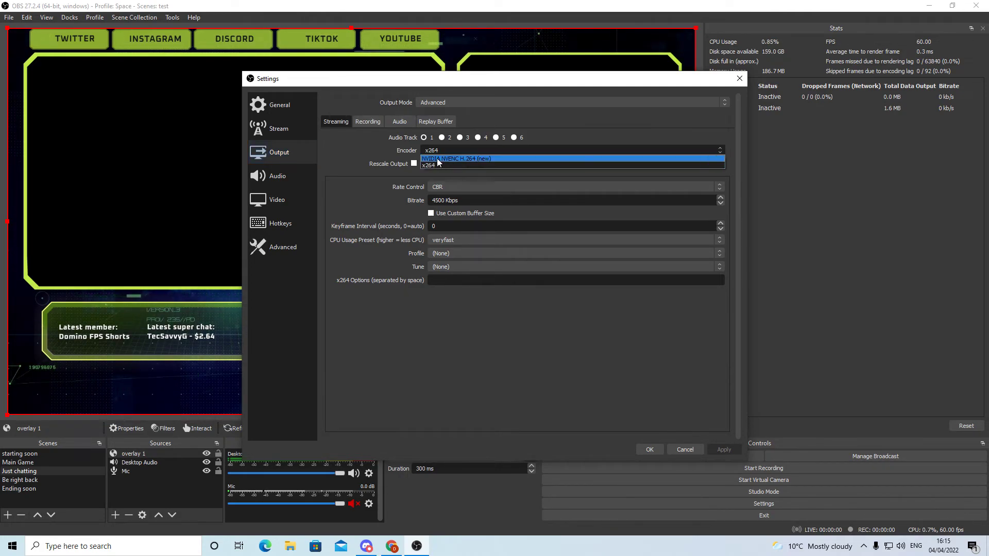
pyautogui.click(470, 166)
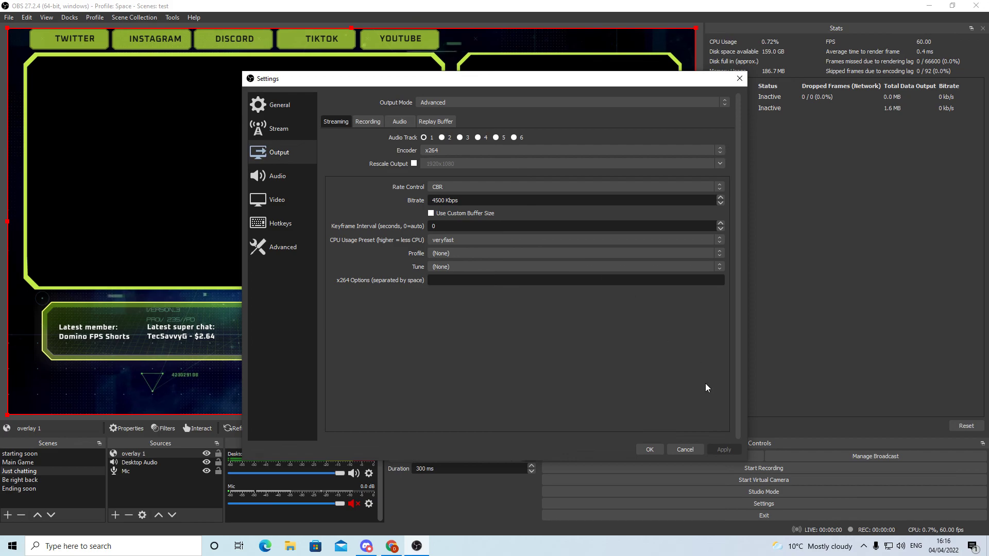
pyautogui.click(680, 449)
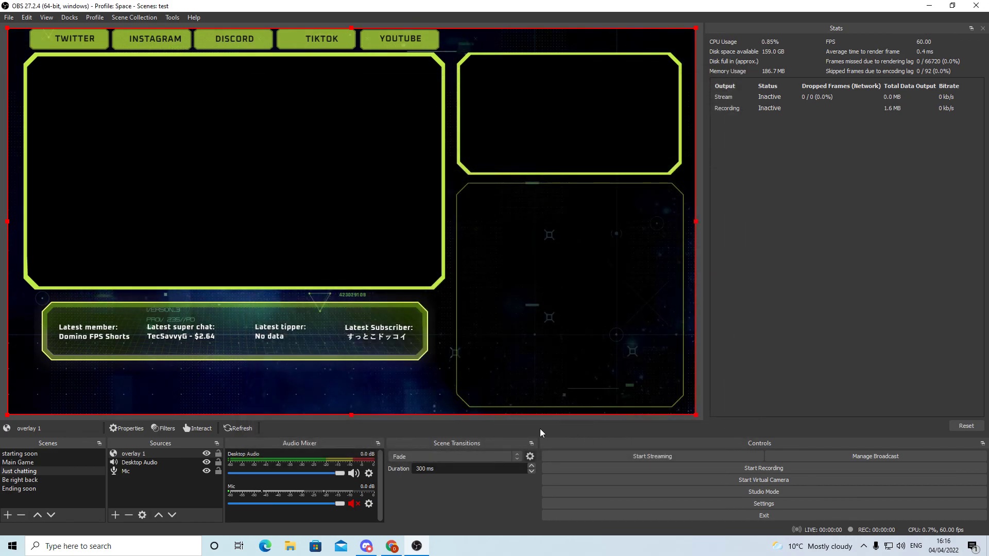